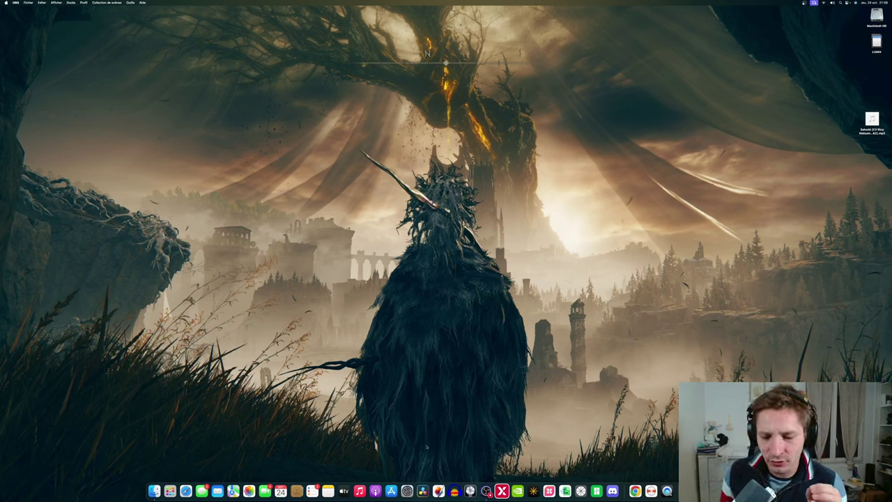
Launch DaVinci Resolve and create a new project named Autocut.
{"action": "left_click", "coordinate": [423, 490]}
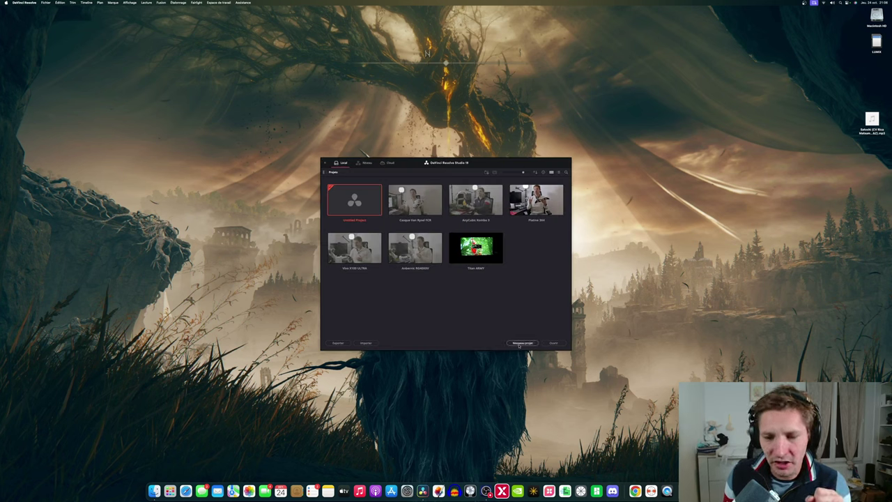
{"action": "left_click", "coordinate": [517, 344]}
{"action": "type", "text": "A"}
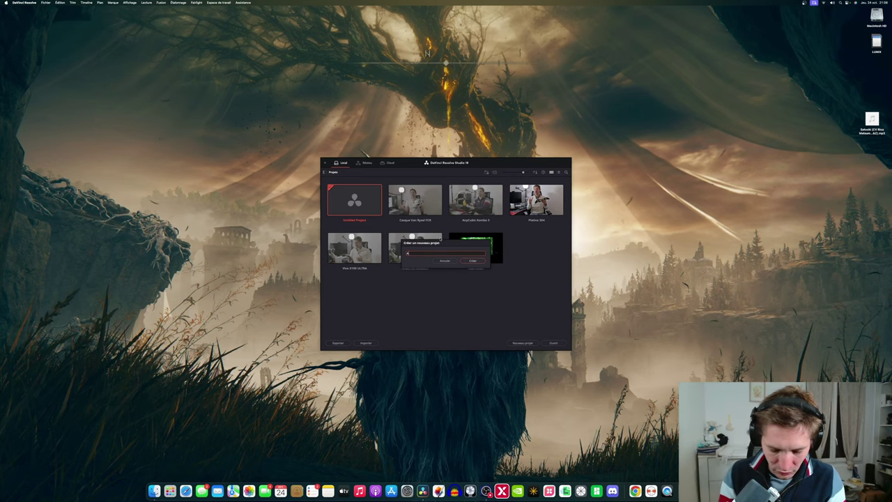
{"action": "key", "text": "Return"}
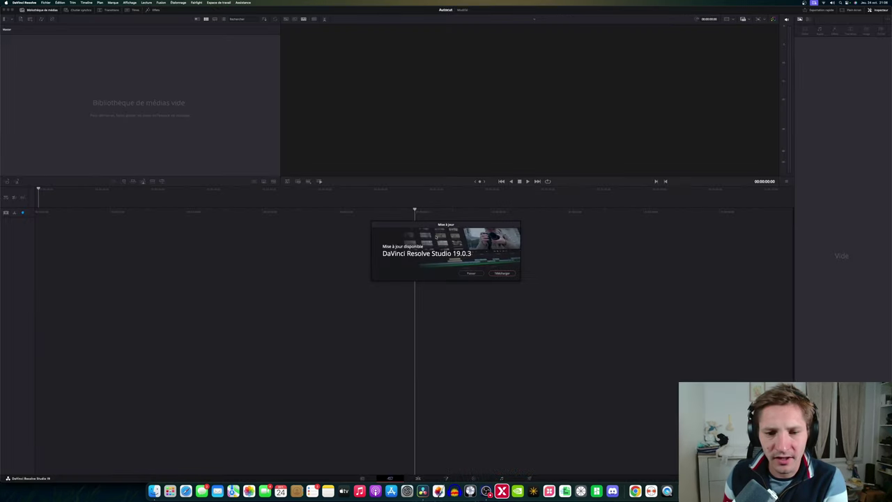
Skip the Studio 19.0.3 update and run the AutoCut script from Workspace > Scripts.
{"action": "left_click", "coordinate": [479, 274]}
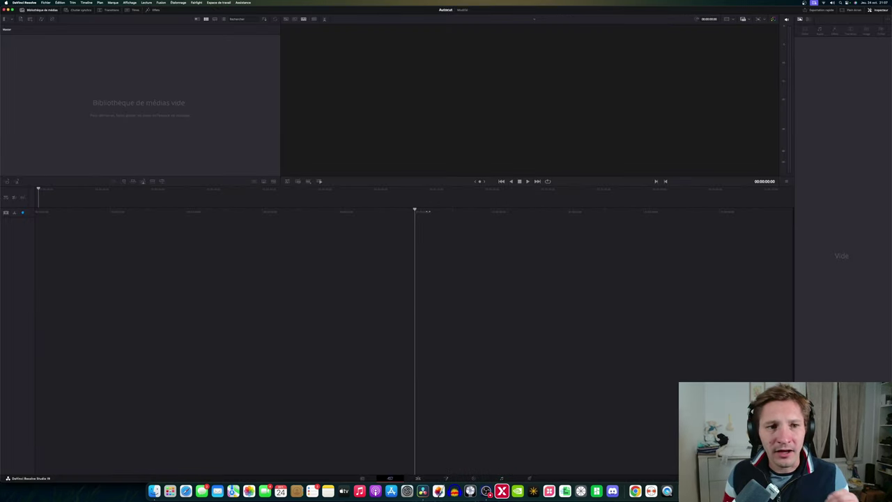
{"action": "left_click", "coordinate": [219, 3]}
{"action": "mouse_move", "coordinate": [231, 155]}
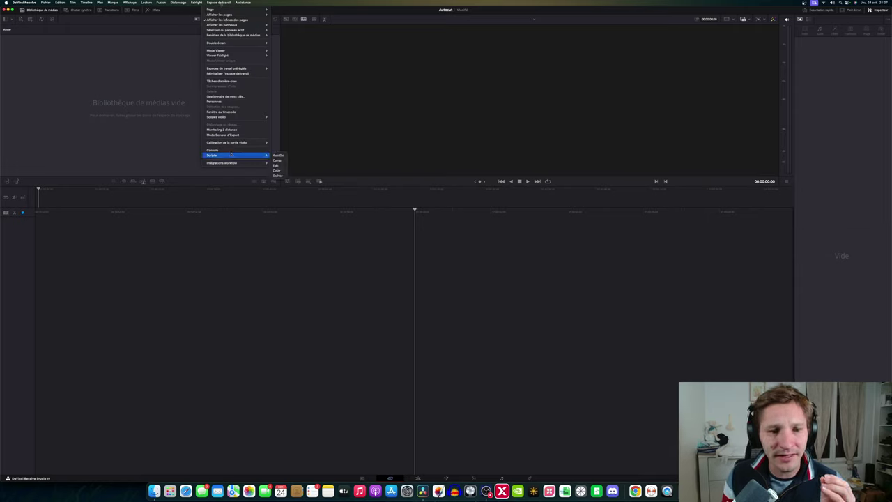
{"action": "left_click", "coordinate": [278, 155]}
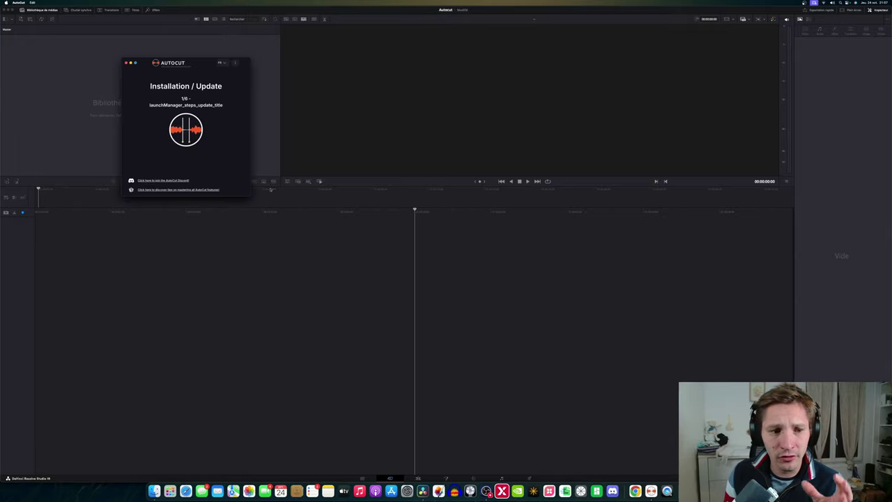
Move the AutoCut window to the right and relaunch AutoCut so it connects to Resolve.
{"action": "left_click_drag", "start_coordinate": [187, 60], "coordinate": [639, 147]}
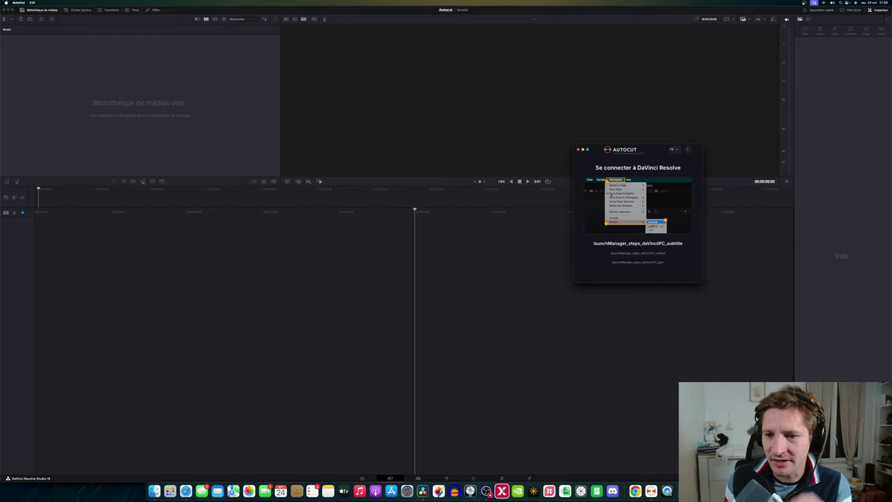
{"action": "left_click", "coordinate": [162, 11]}
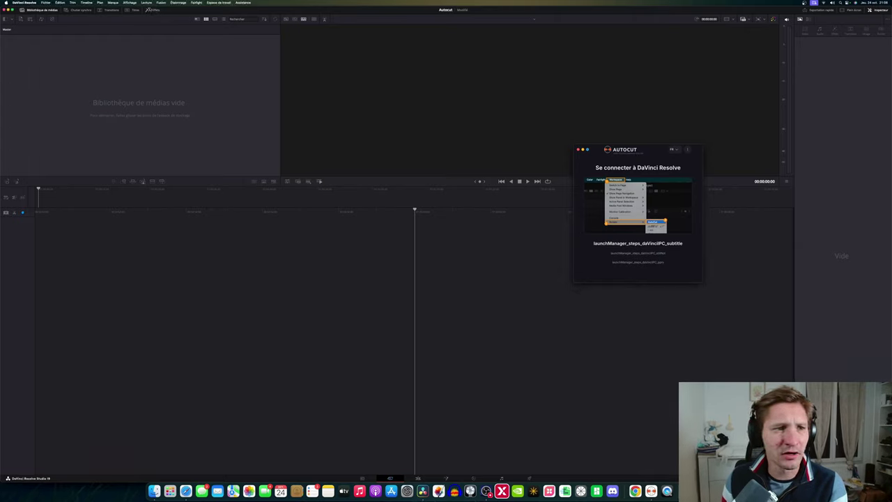
{"action": "left_click", "coordinate": [210, 3]}
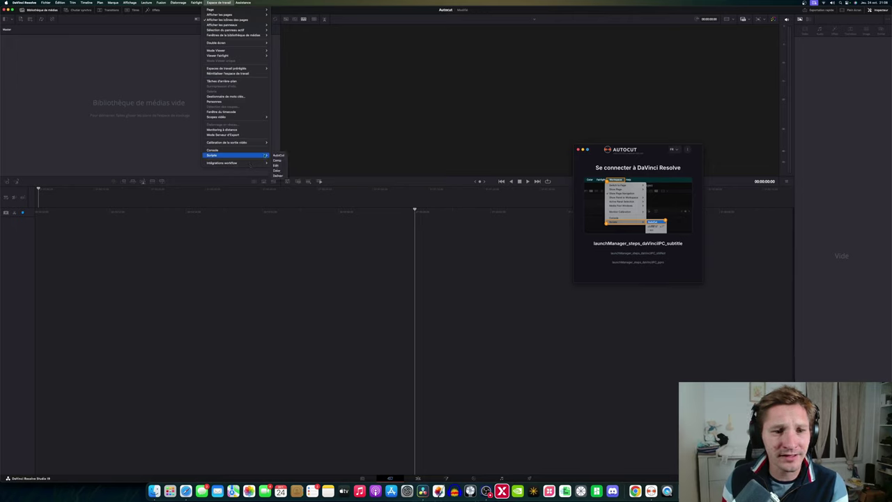
{"action": "left_click", "coordinate": [278, 155]}
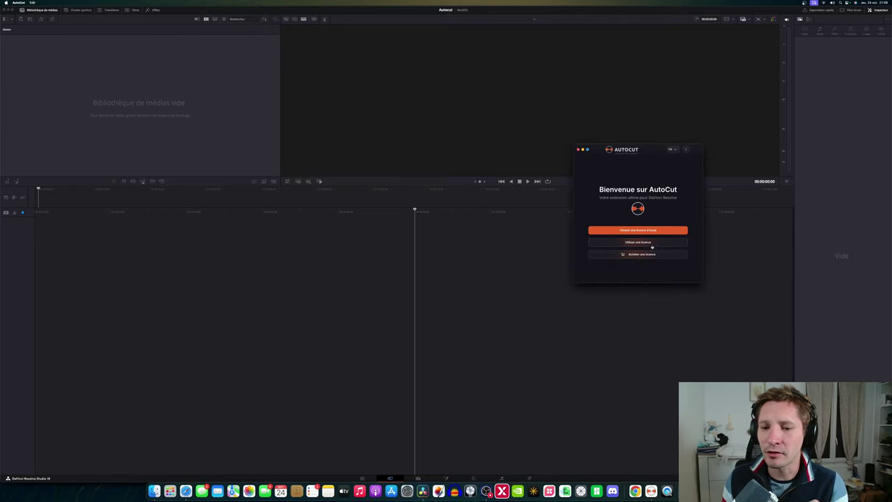
Activate AutoCut with an existing licence by pasting the licence key into its field.
{"action": "left_click", "coordinate": [645, 242]}
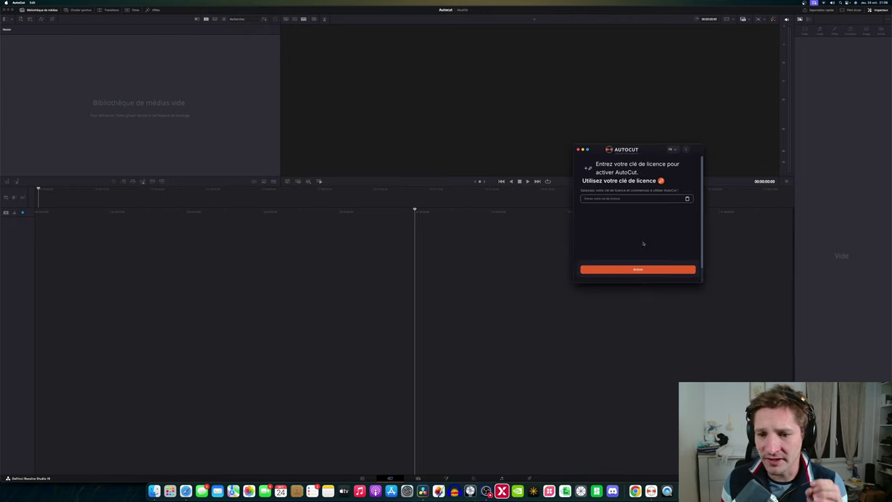
{"action": "left_click", "coordinate": [612, 199]}
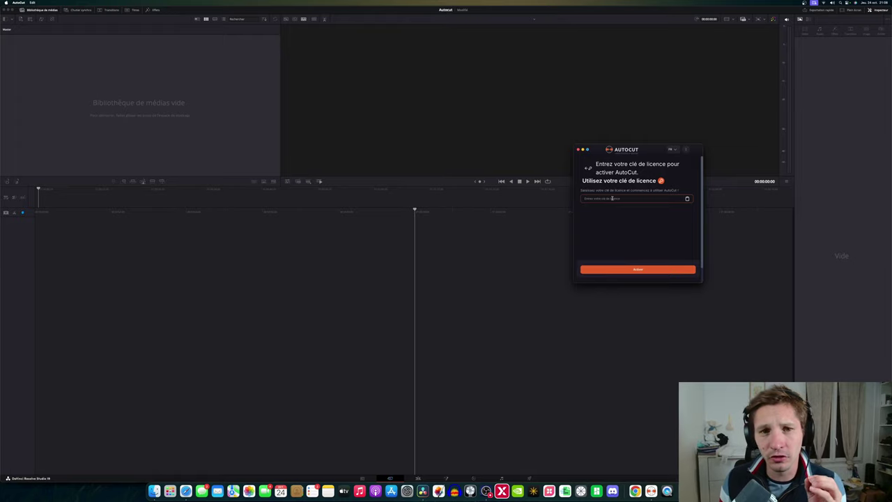
{"action": "key", "text": "super+v"}
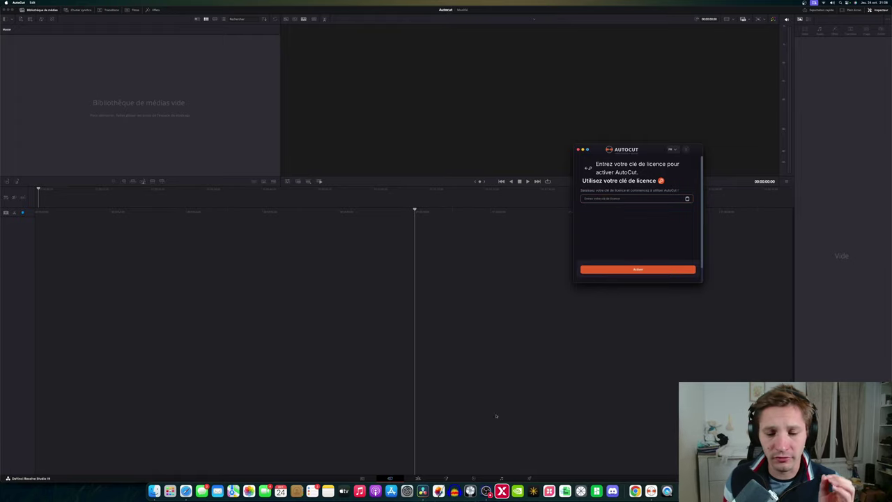
{"action": "key", "text": "Return"}
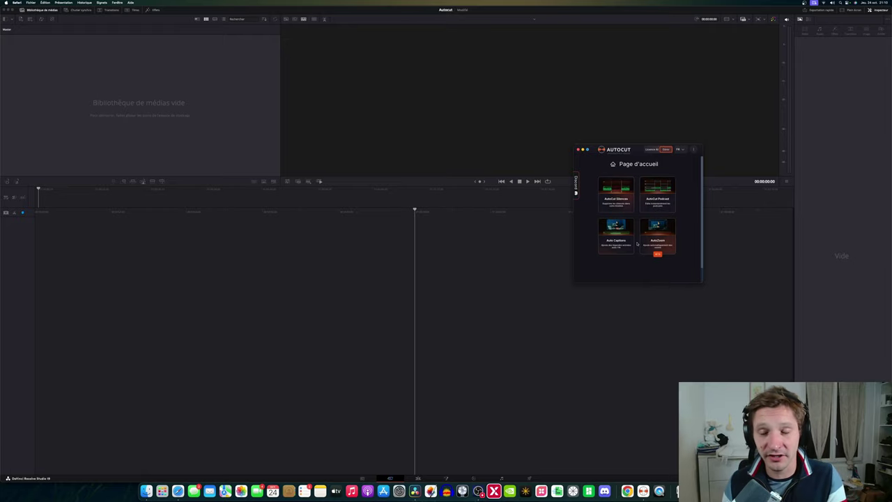
{"action": "left_click", "coordinate": [637, 243]}
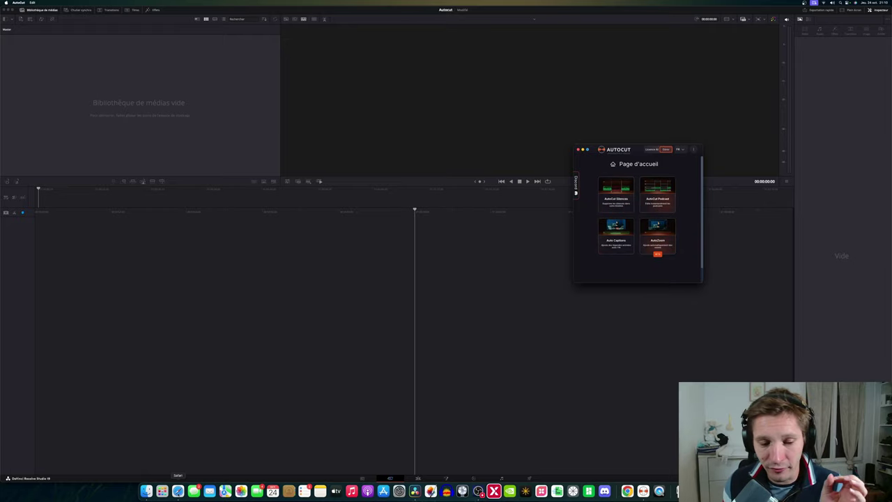
Import P1013083.MOV from Vidéo à traiter > Autocut, matching its frame rate, and show the Edit page.
{"action": "left_click", "coordinate": [147, 491]}
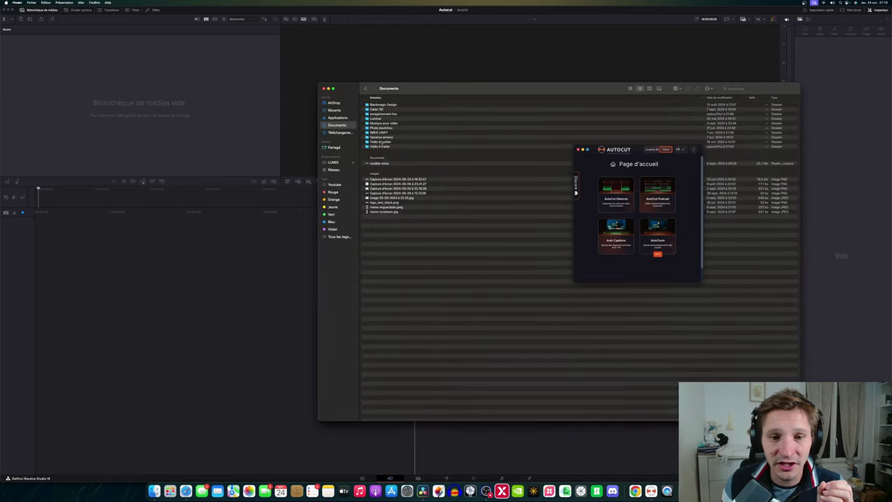
{"action": "double_click", "coordinate": [381, 141]}
{"action": "double_click", "coordinate": [376, 109]}
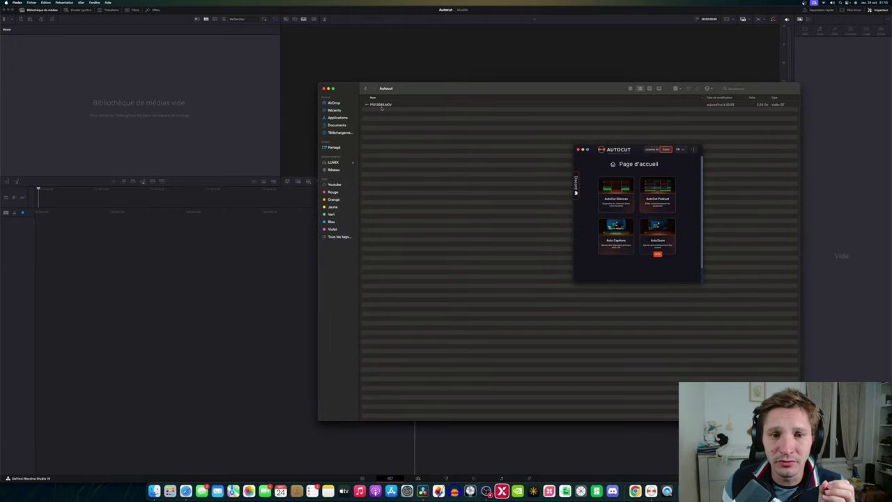
{"action": "left_click_drag", "start_coordinate": [381, 105], "coordinate": [132, 104]}
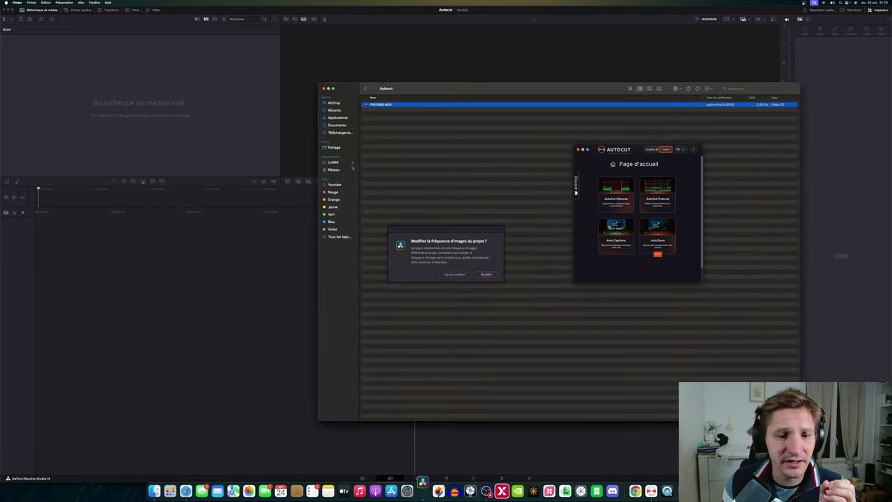
{"action": "left_click", "coordinate": [58, 85]}
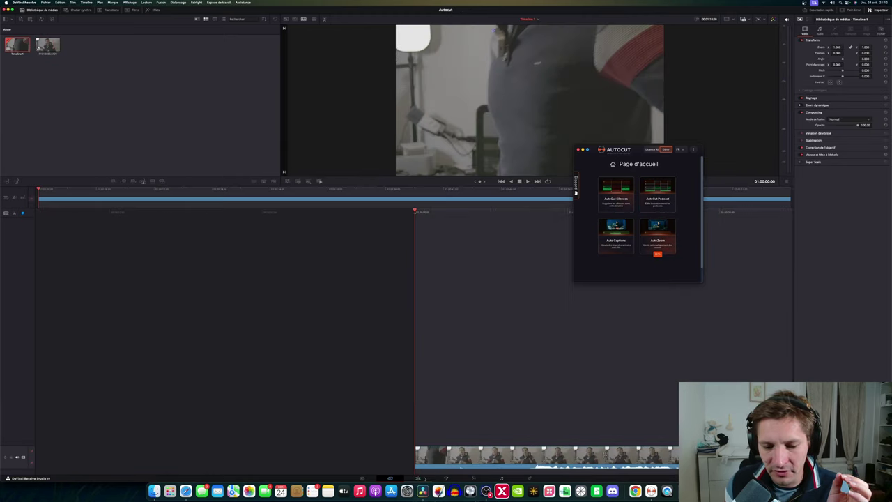
{"action": "left_click", "coordinate": [423, 478]}
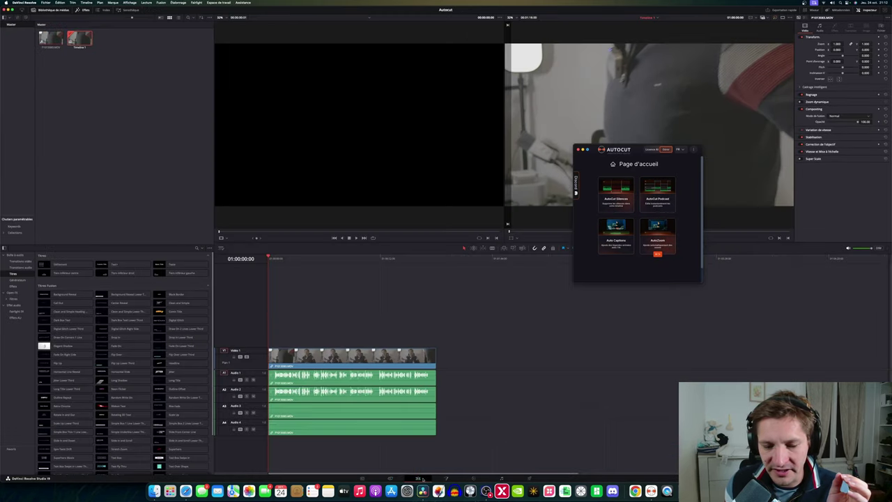
{"action": "left_click", "coordinate": [660, 190]}
{"action": "left_click", "coordinate": [637, 273]}
{"action": "scroll", "coordinate": [632, 225], "scroll_direction": "down", "scroll_amount": 2}
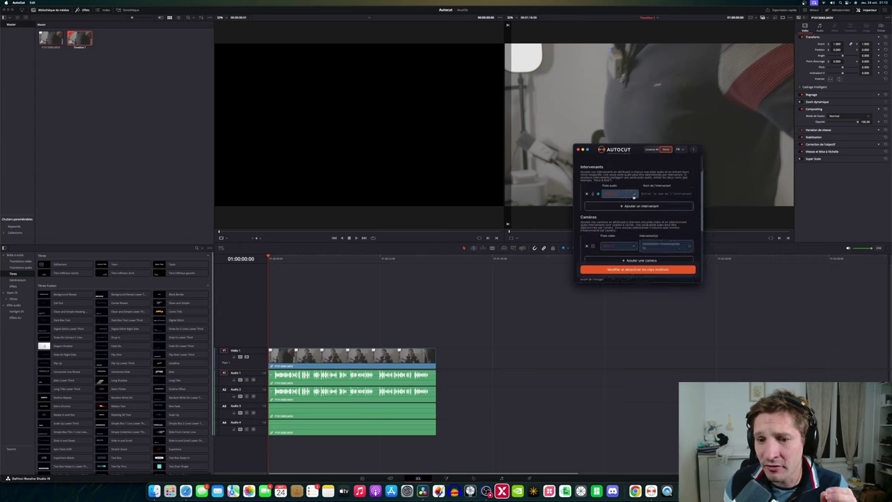
{"action": "scroll", "coordinate": [638, 196], "scroll_direction": "down", "scroll_amount": 2}
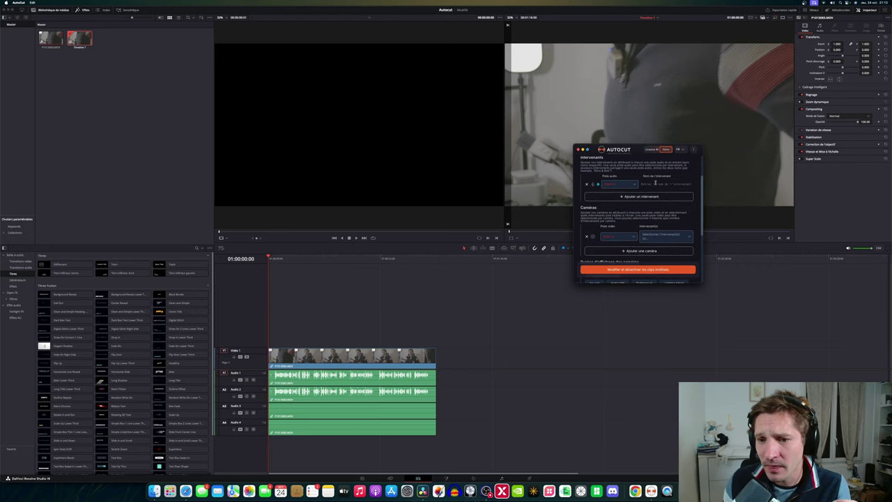
{"action": "scroll", "coordinate": [642, 216], "scroll_direction": "up", "scroll_amount": 2}
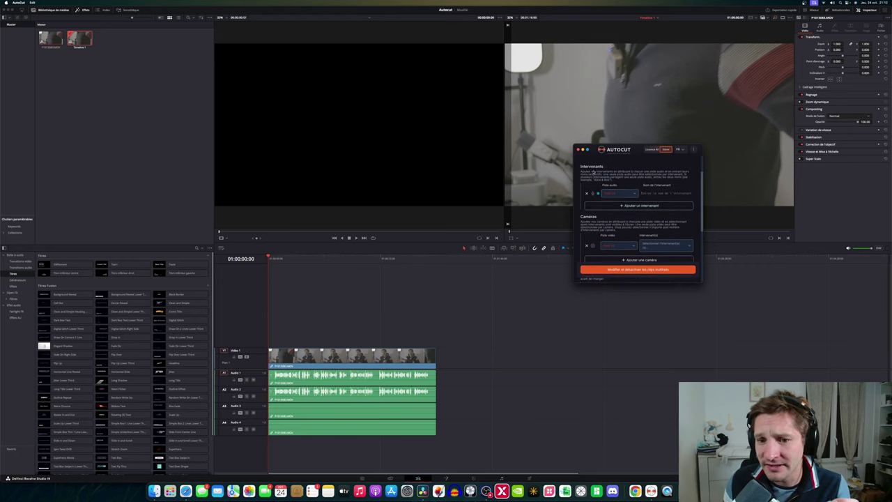
{"action": "scroll", "coordinate": [606, 180], "scroll_direction": "down", "scroll_amount": 5}
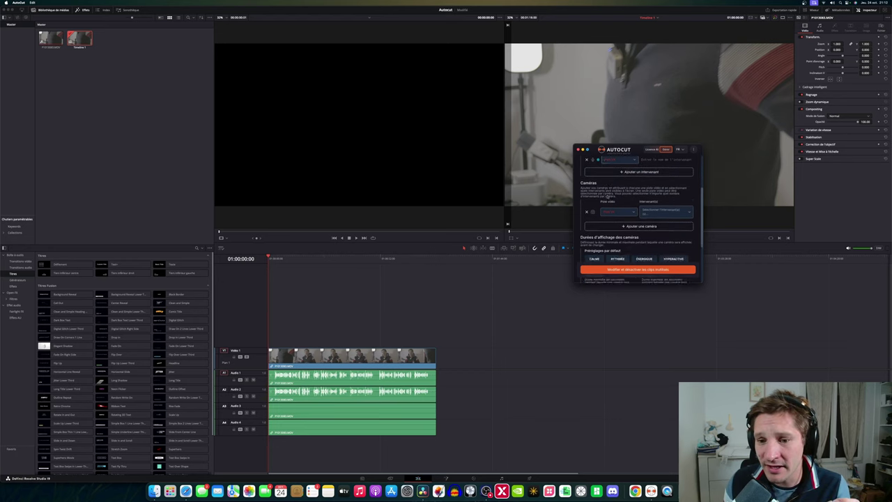
{"action": "scroll", "coordinate": [643, 179], "scroll_direction": "down", "scroll_amount": 6}
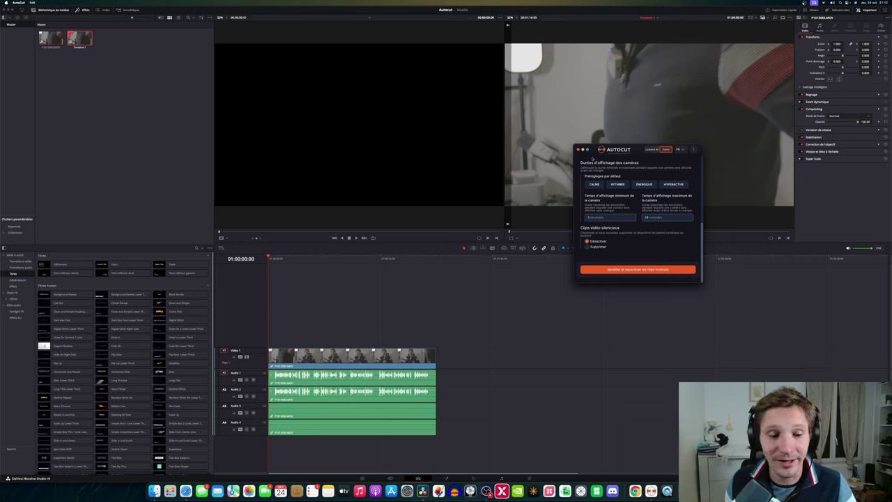
{"action": "scroll", "coordinate": [637, 171], "scroll_direction": "up", "scroll_amount": 3}
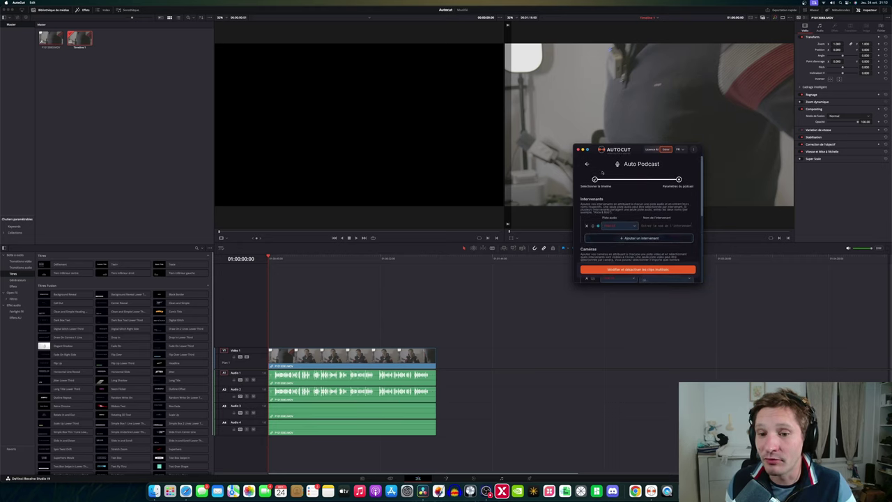
{"action": "left_click", "coordinate": [586, 163]}
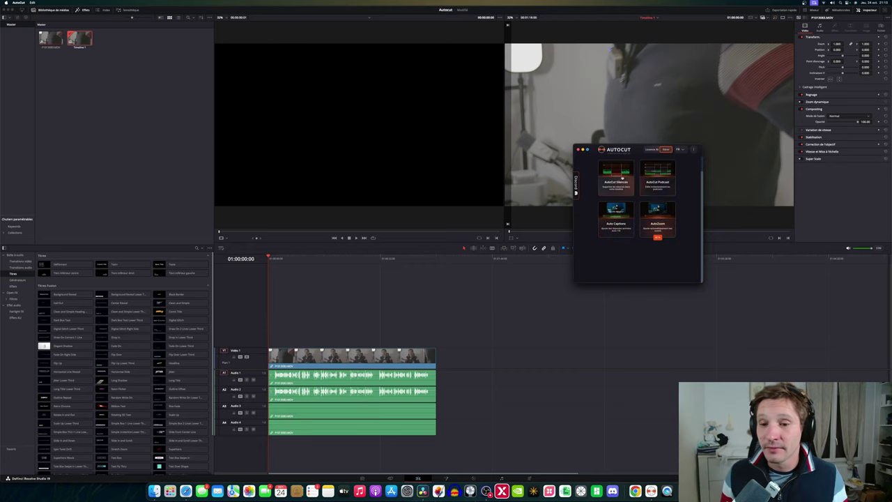
Open AutoCut Silences and mark the timeline out point at the end of the talking-head clip.
{"action": "left_click", "coordinate": [622, 179]}
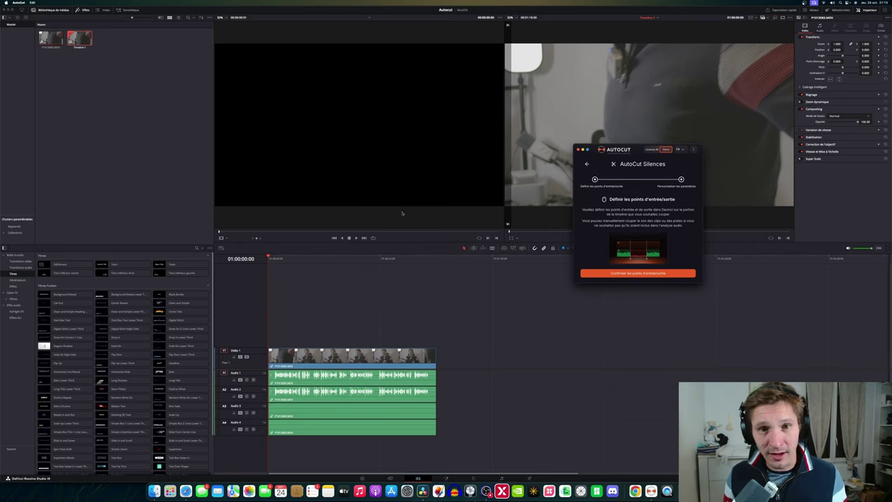
{"action": "left_click", "coordinate": [298, 277]}
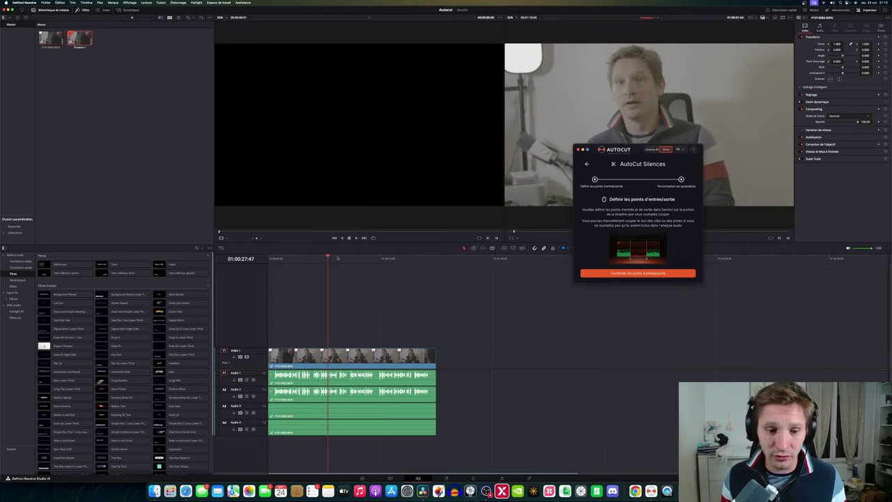
{"action": "left_click_drag", "start_coordinate": [258, 259], "coordinate": [437, 257]}
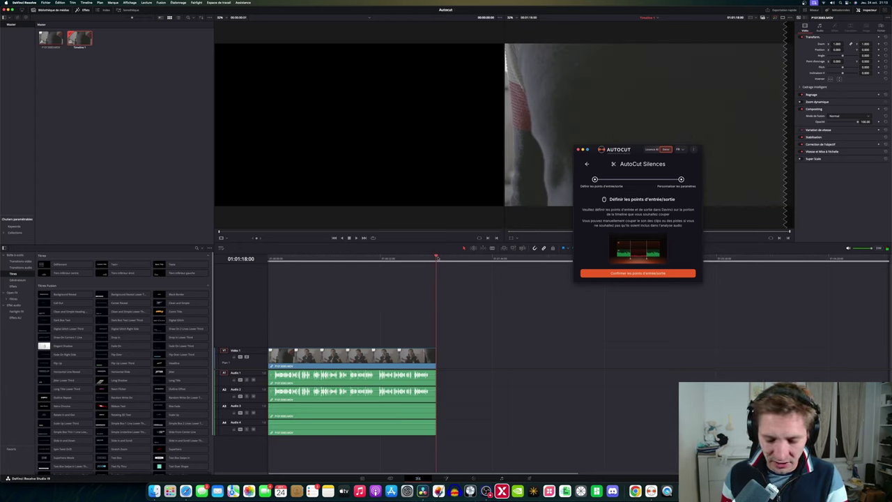
{"action": "key", "text": "o"}
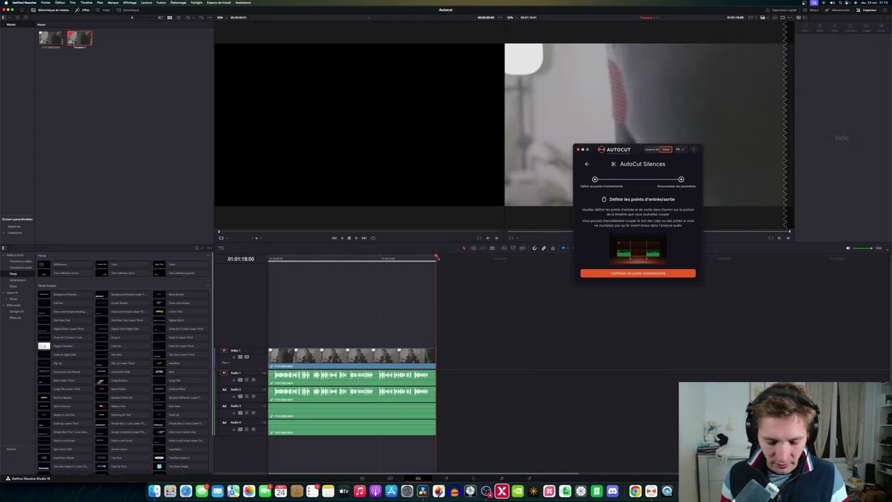
Confirm the in/out range and settle the Niveau de bruit slider at a middle value.
{"action": "left_click", "coordinate": [645, 273]}
{"action": "scroll", "coordinate": [611, 201], "scroll_direction": "down", "scroll_amount": 1}
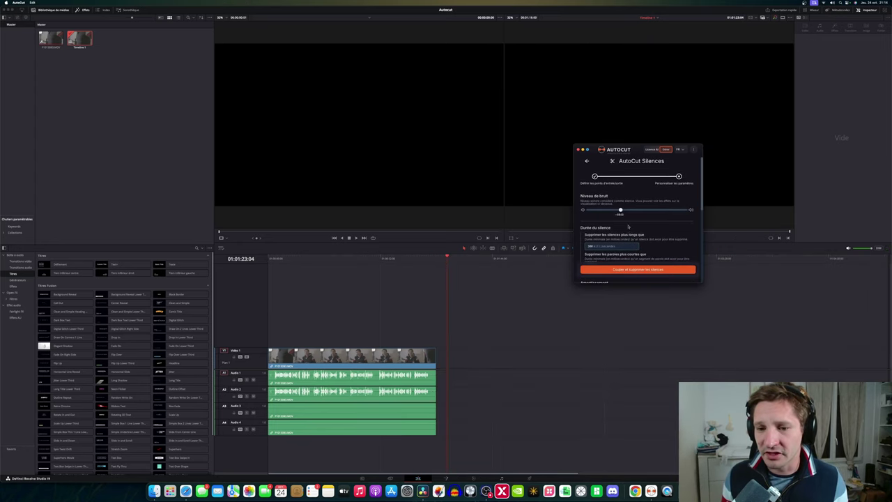
{"action": "scroll", "coordinate": [612, 201], "scroll_direction": "down", "scroll_amount": 1}
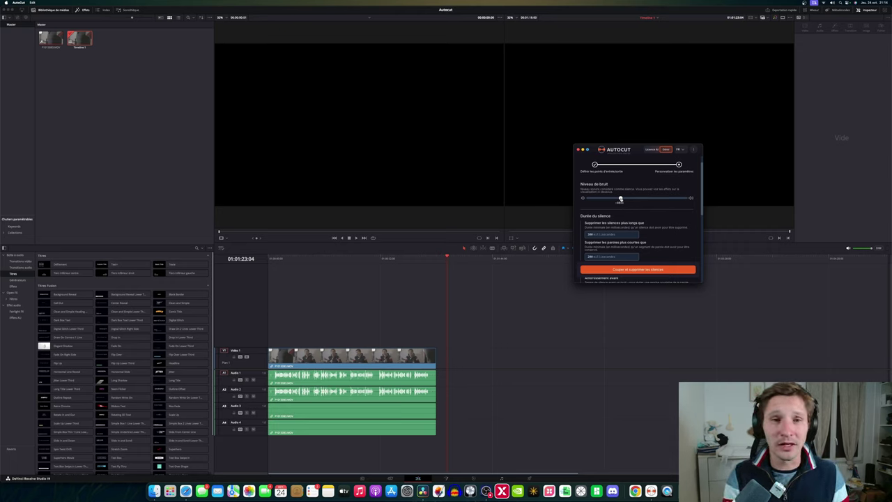
{"action": "left_click_drag", "start_coordinate": [620, 199], "coordinate": [686, 199]}
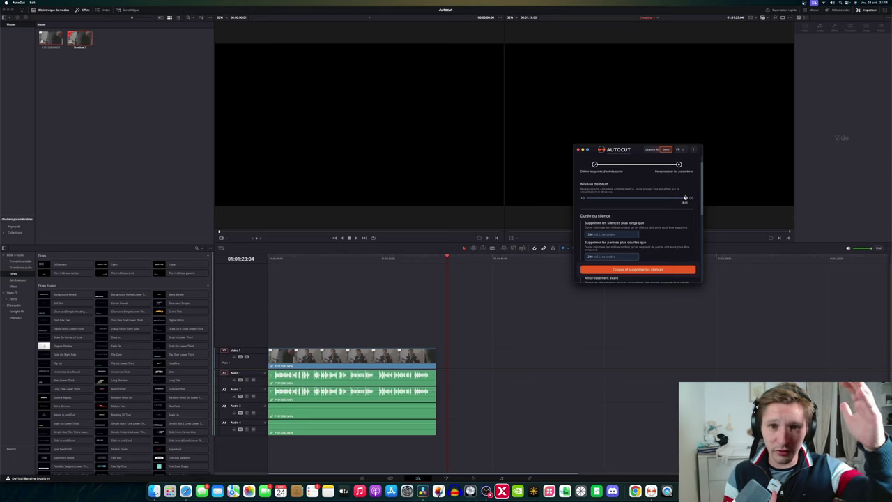
{"action": "left_click_drag", "start_coordinate": [685, 199], "coordinate": [588, 199]}
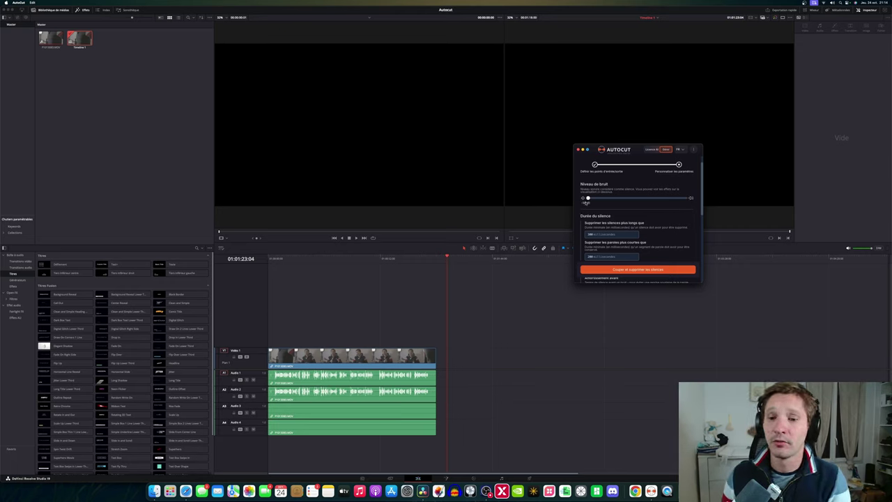
{"action": "left_click_drag", "start_coordinate": [587, 199], "coordinate": [619, 199]}
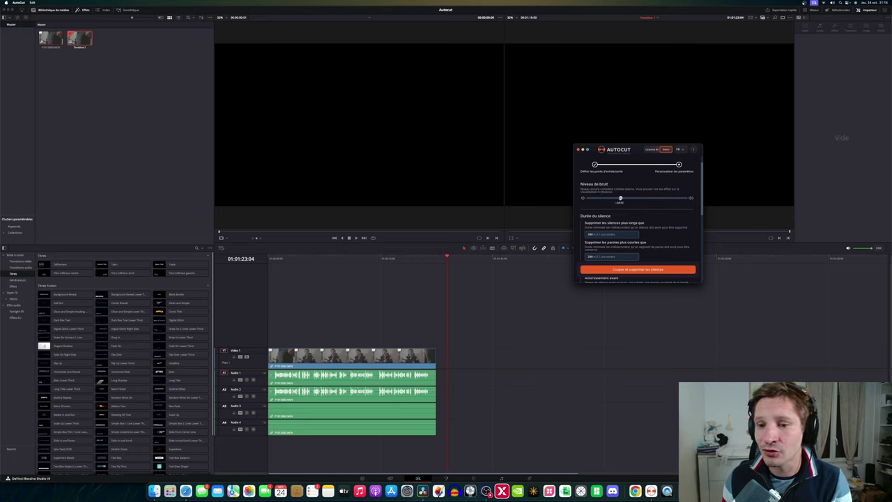
{"action": "scroll", "coordinate": [618, 199], "scroll_direction": "down", "scroll_amount": 1}
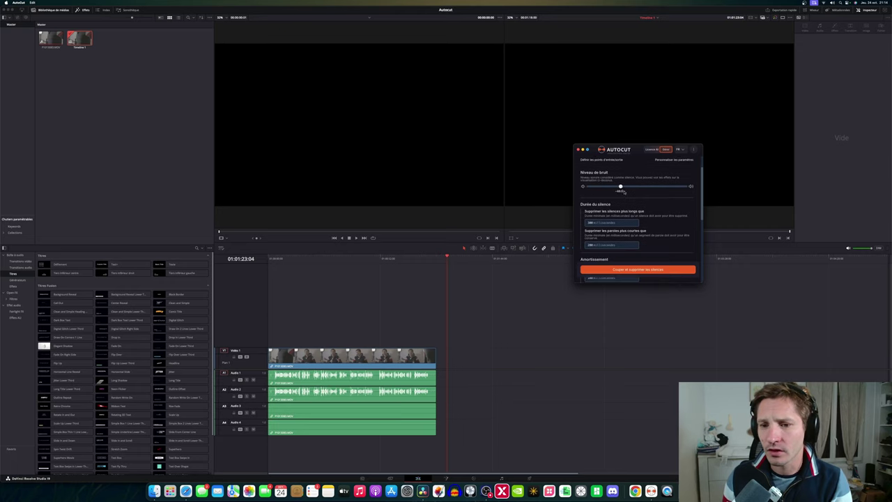
{"action": "left_click_drag", "start_coordinate": [619, 186], "coordinate": [637, 187]}
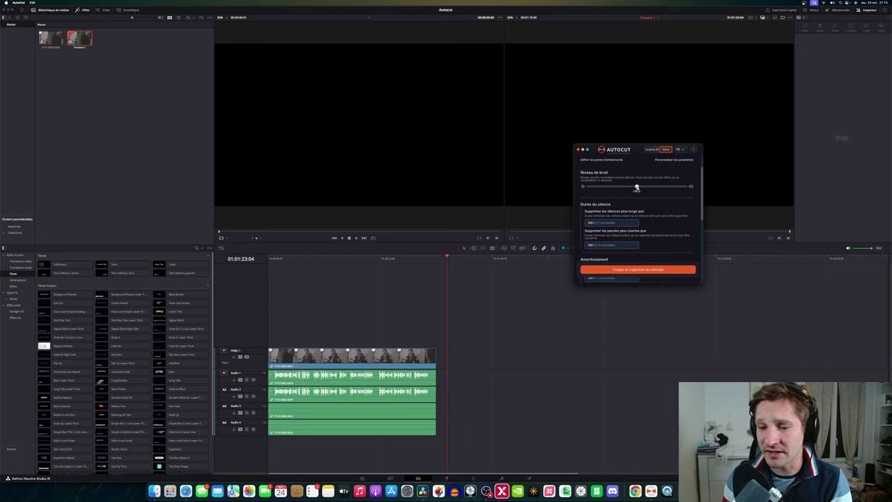
{"action": "scroll", "coordinate": [630, 191], "scroll_direction": "down", "scroll_amount": 2}
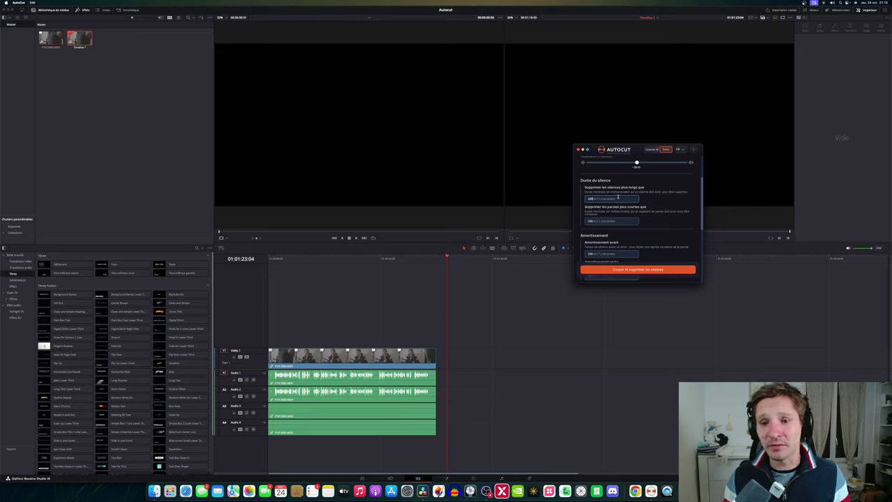
Adjust the Durée du silence thresholds, entering 5000 for the minimum speech length.
{"action": "left_click", "coordinate": [602, 197]}
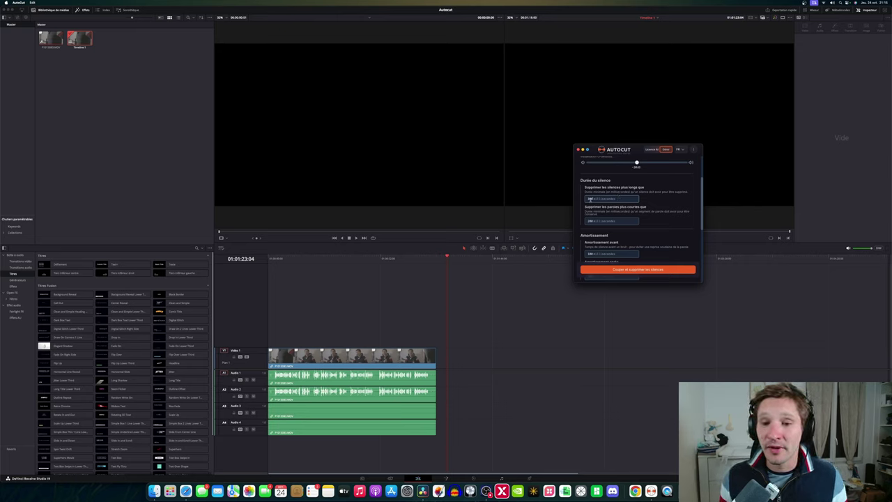
{"action": "left_click_drag", "start_coordinate": [590, 199], "coordinate": [584, 200]}
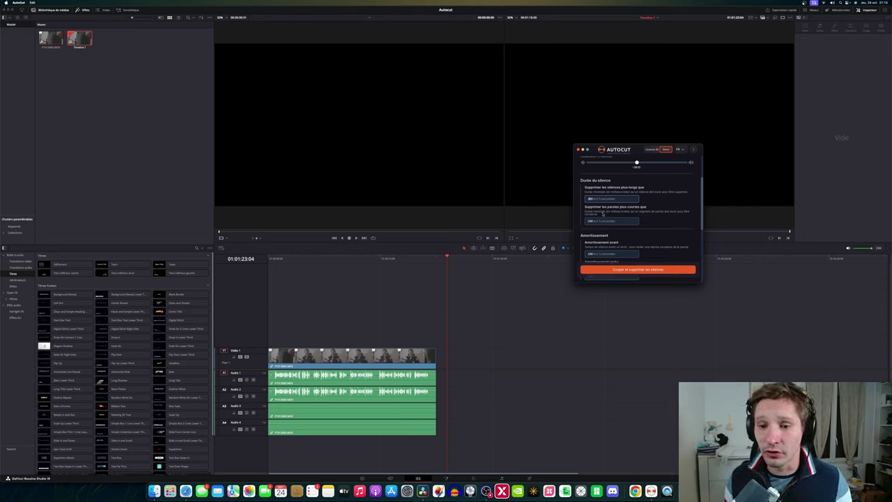
{"action": "left_click", "coordinate": [603, 221]}
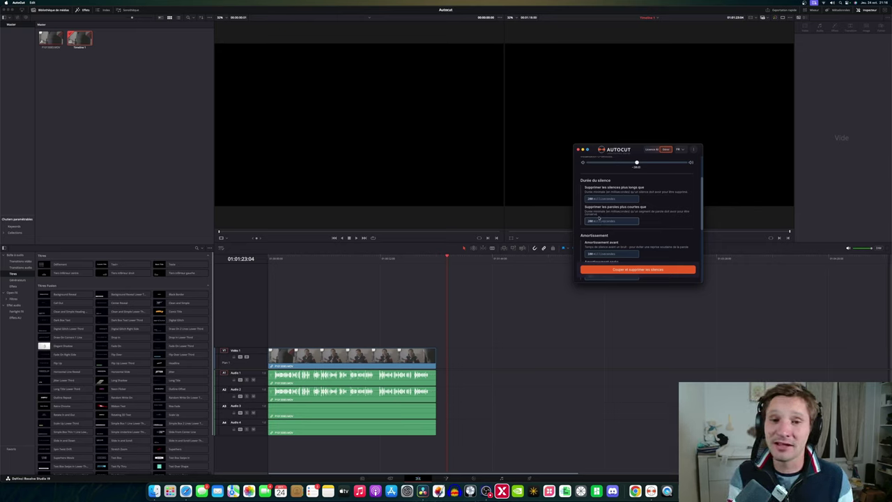
{"action": "scroll", "coordinate": [614, 213], "scroll_direction": "down", "scroll_amount": 1}
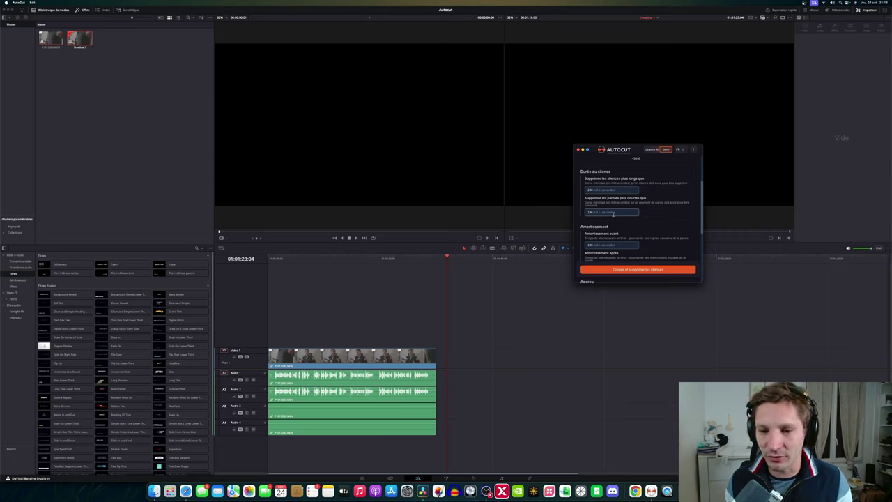
{"action": "double_click", "coordinate": [590, 211]}
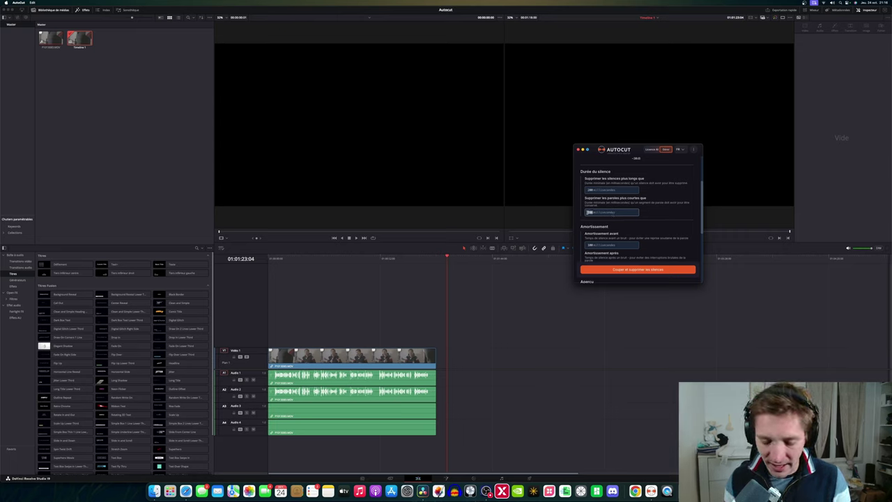
{"action": "type", "text": "5"}
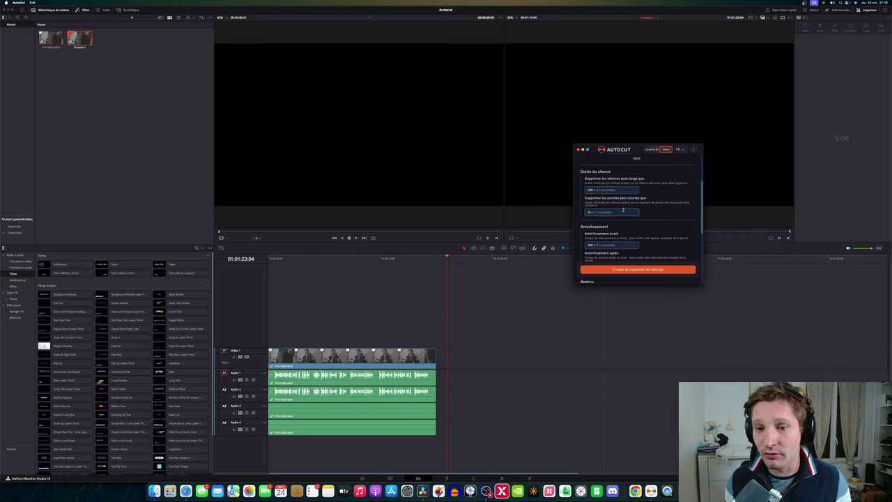
{"action": "type", "text": "000"}
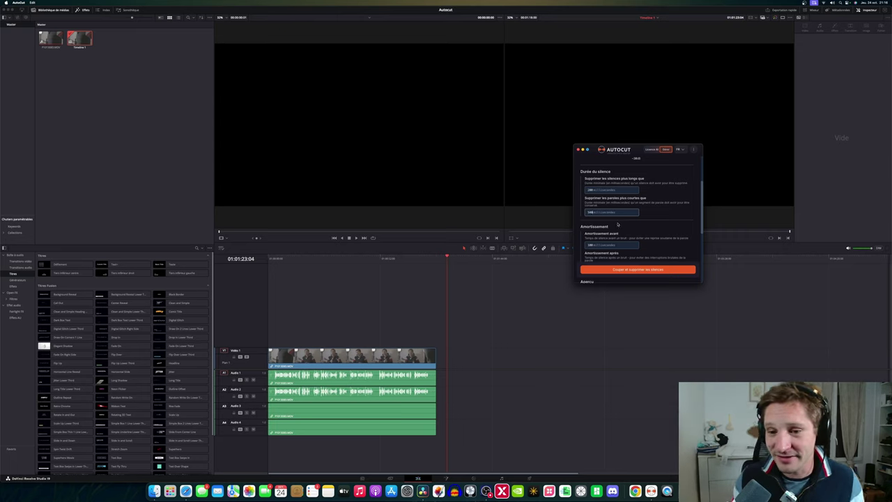
{"action": "scroll", "coordinate": [641, 217], "scroll_direction": "down", "scroll_amount": 3}
{"action": "scroll", "coordinate": [644, 217], "scroll_direction": "down", "scroll_amount": 2}
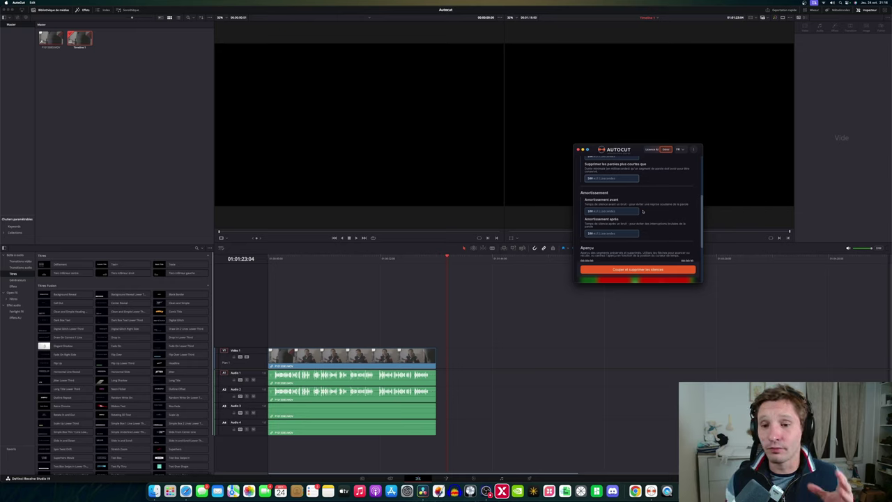
Change the Amortissement avant padding from 100 ms to 200 ms.
{"action": "double_click", "coordinate": [592, 211]}
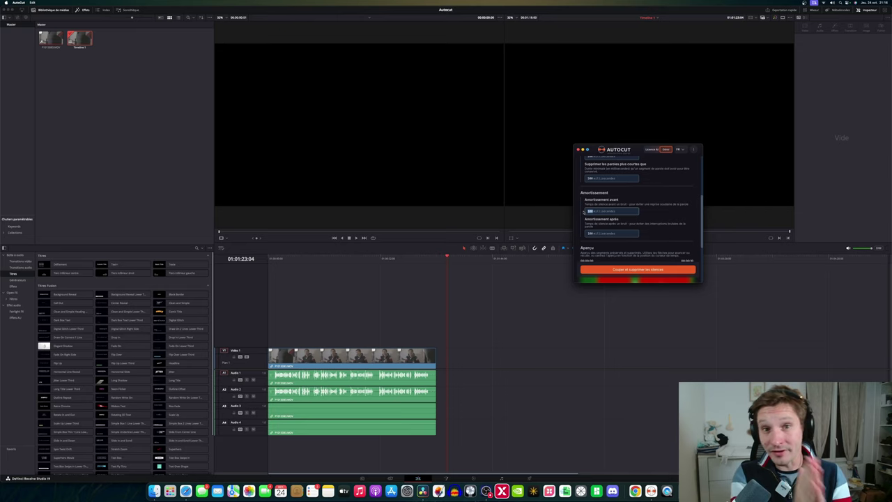
{"action": "left_click", "coordinate": [601, 223]}
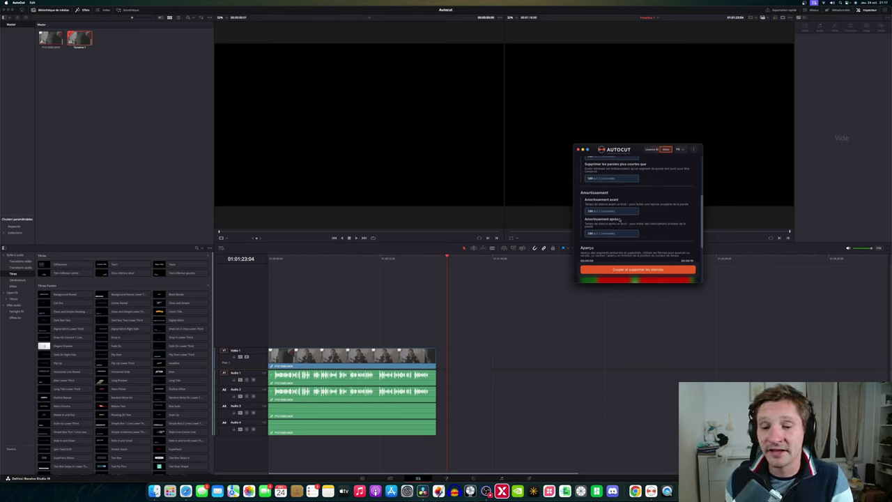
{"action": "double_click", "coordinate": [624, 209]}
{"action": "type", "text": "200"}
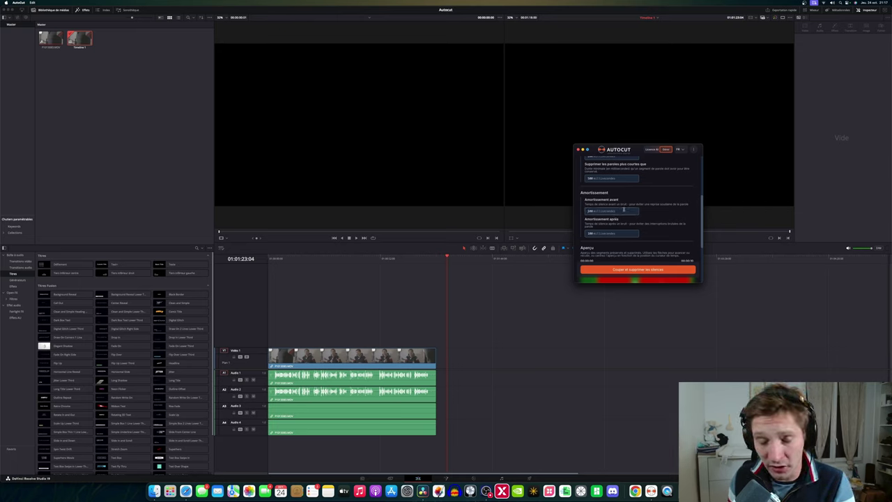
{"action": "type", "text": "200"}
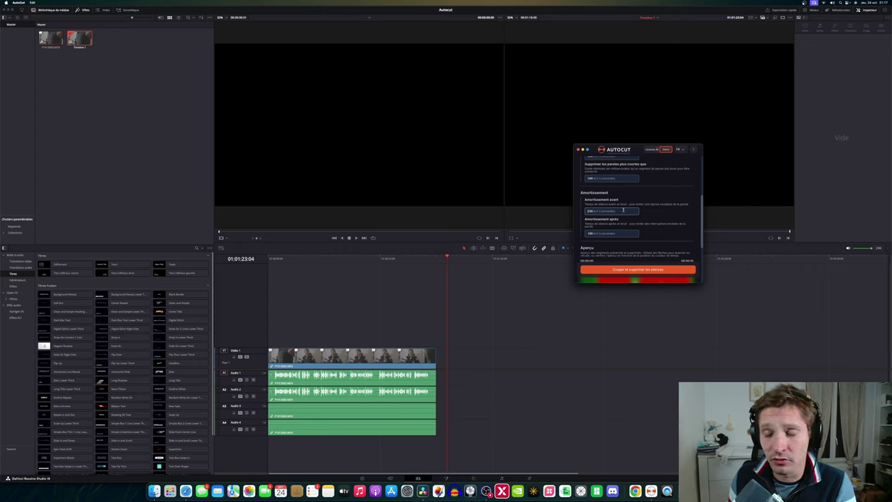
{"action": "scroll", "coordinate": [625, 213], "scroll_direction": "down", "scroll_amount": 2}
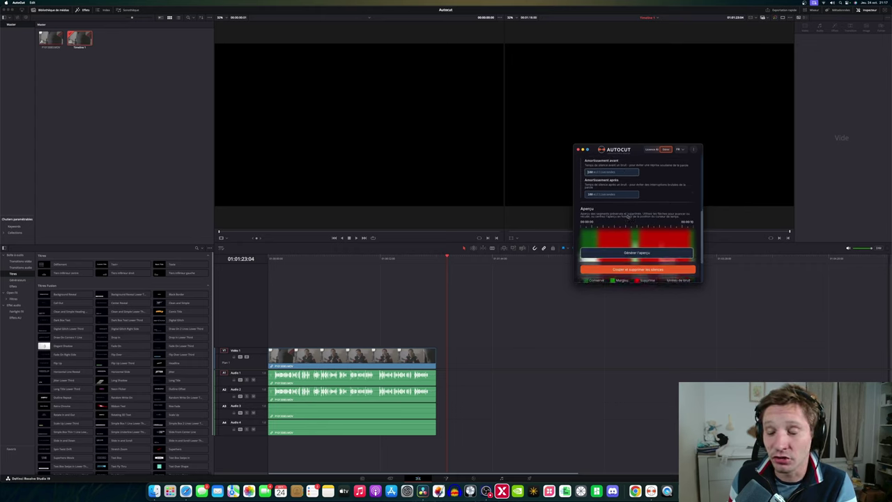
Reposition the playhead, then generate and refresh the Aperçu preview of kept and removed sections.
{"action": "left_click", "coordinate": [403, 258]}
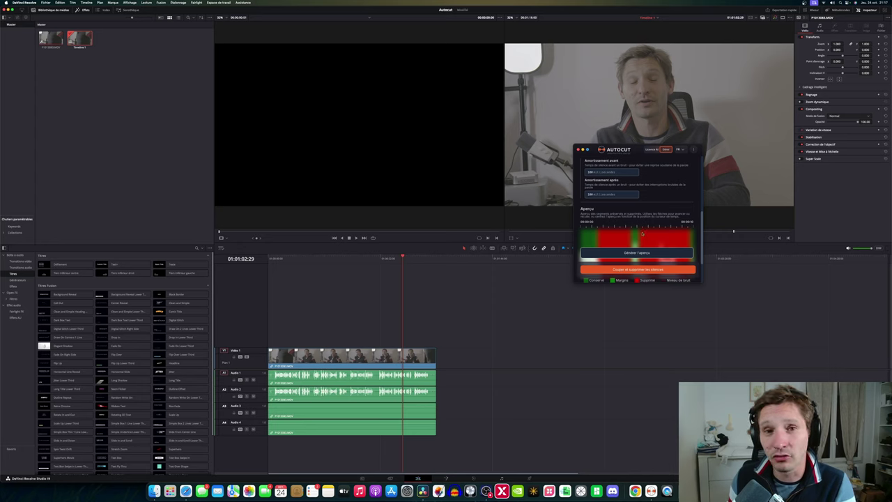
{"action": "scroll", "coordinate": [633, 243], "scroll_direction": "down", "scroll_amount": 2}
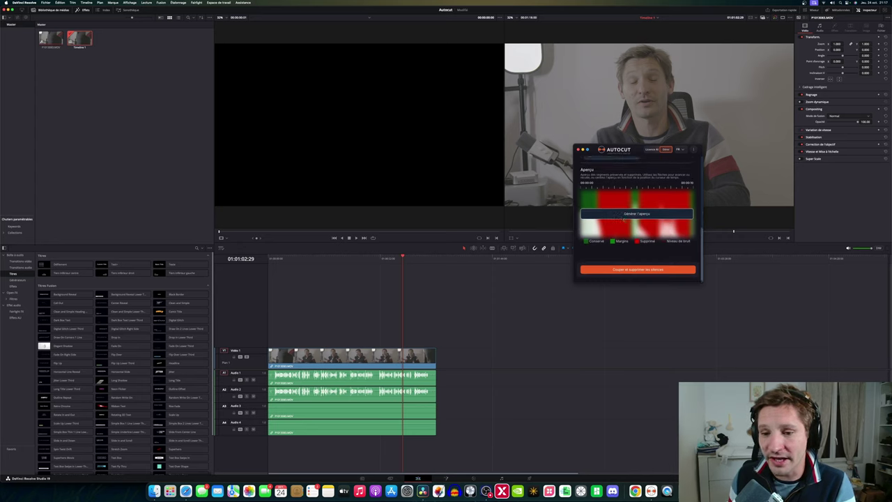
{"action": "key", "text": "Left"}
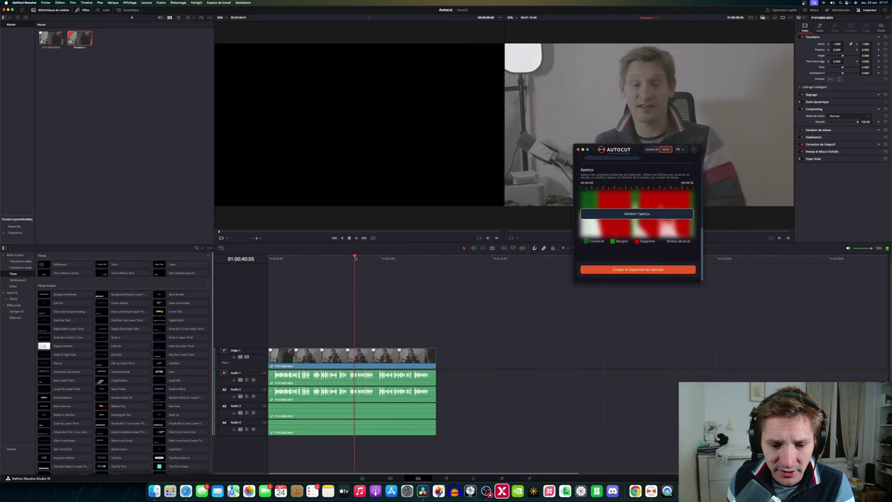
{"action": "left_click", "coordinate": [623, 215]}
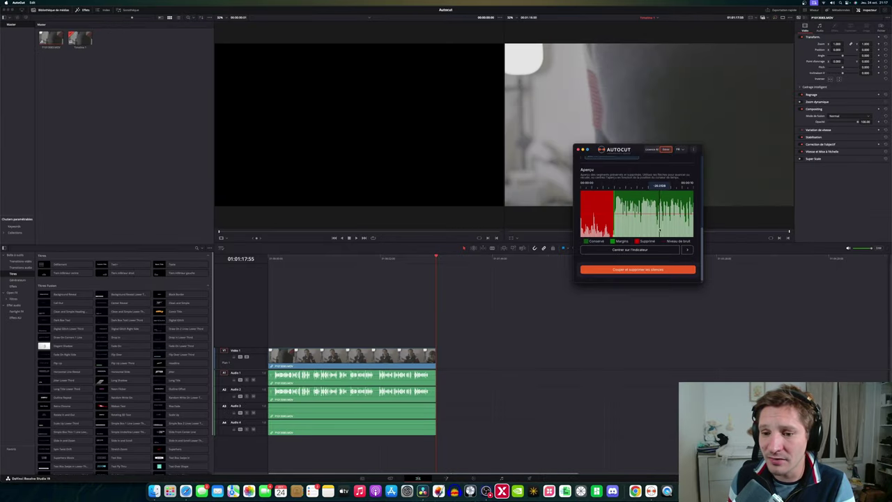
{"action": "left_click", "coordinate": [686, 249]}
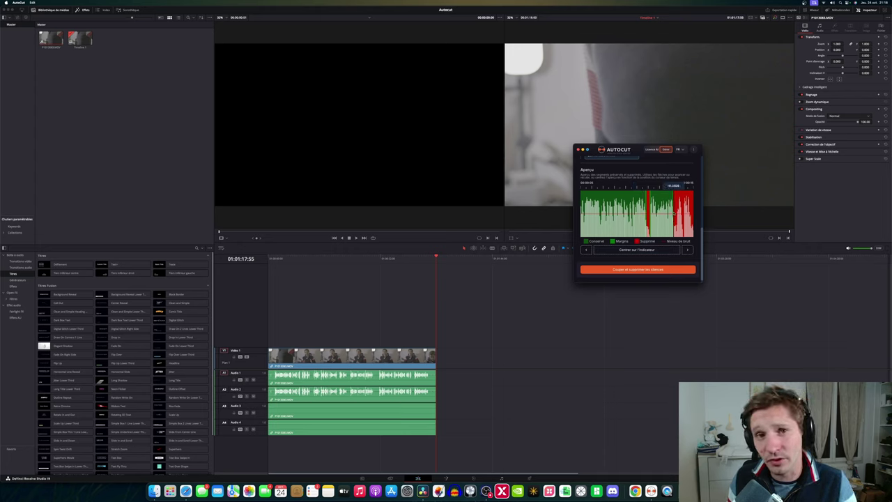
{"action": "scroll", "coordinate": [686, 205], "scroll_direction": "down", "scroll_amount": 1}
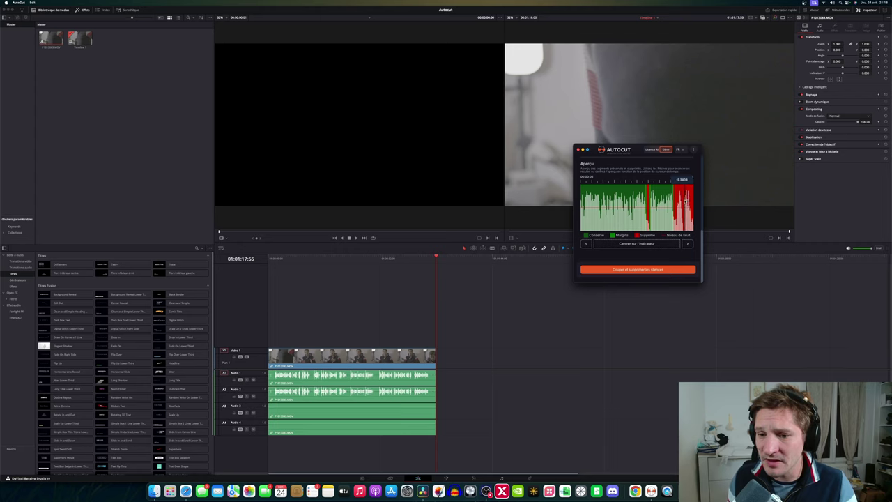
{"action": "scroll", "coordinate": [669, 205], "scroll_direction": "up", "scroll_amount": 1}
{"action": "scroll", "coordinate": [634, 200], "scroll_direction": "up", "scroll_amount": 4}
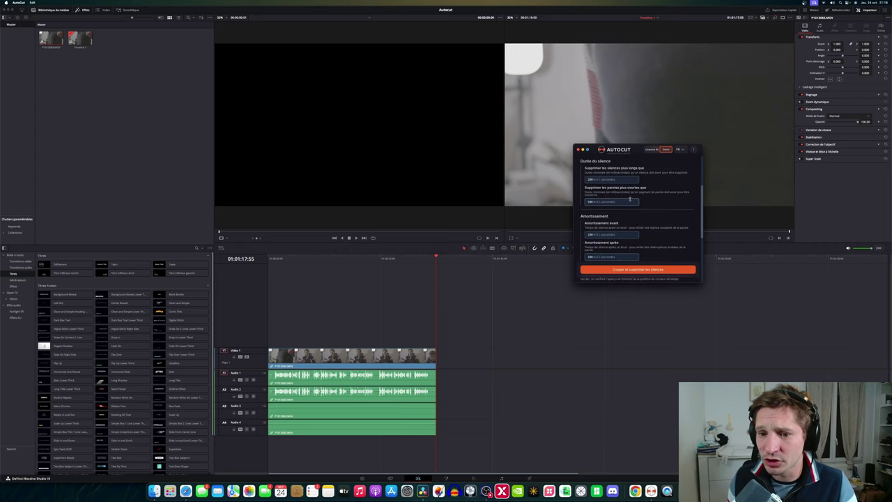
Set 'Supprimer les paroles plus courtes que' to 500 ms.
{"action": "double_click", "coordinate": [589, 201]}
{"action": "type", "text": "0"}
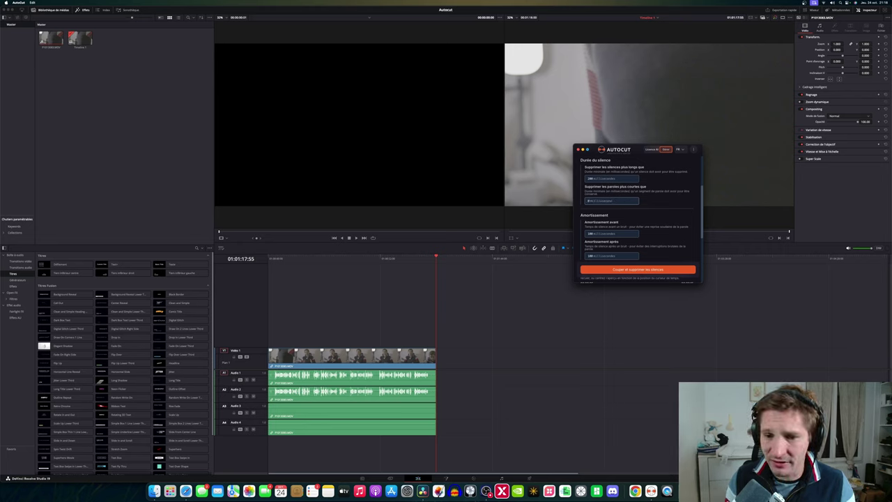
{"action": "type", "text": "500"}
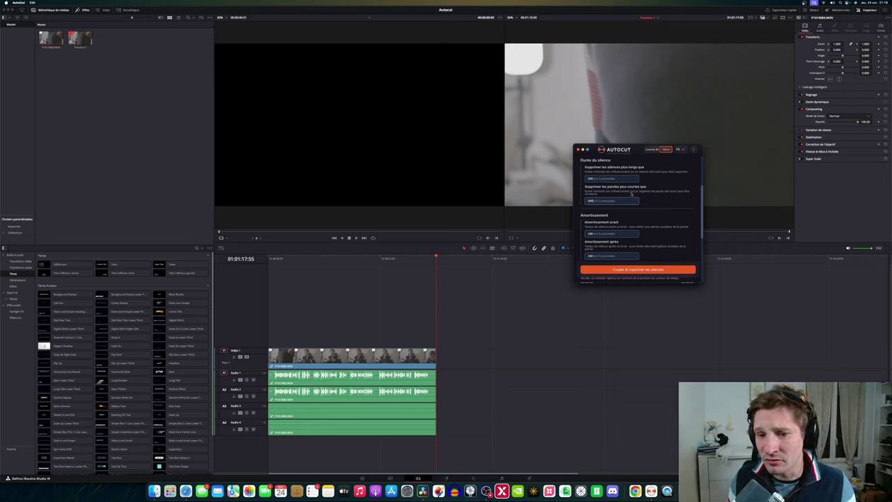
{"action": "scroll", "coordinate": [631, 194], "scroll_direction": "up", "scroll_amount": 2}
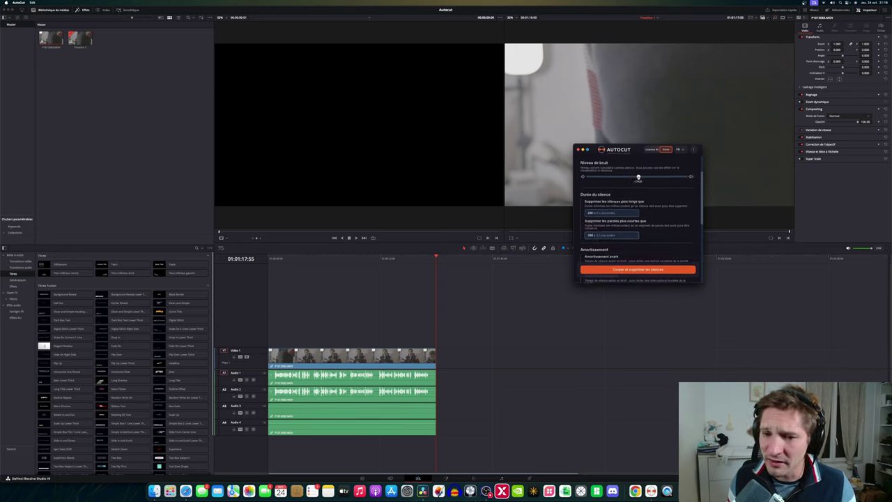
{"action": "scroll", "coordinate": [620, 177], "scroll_direction": "down", "scroll_amount": 5}
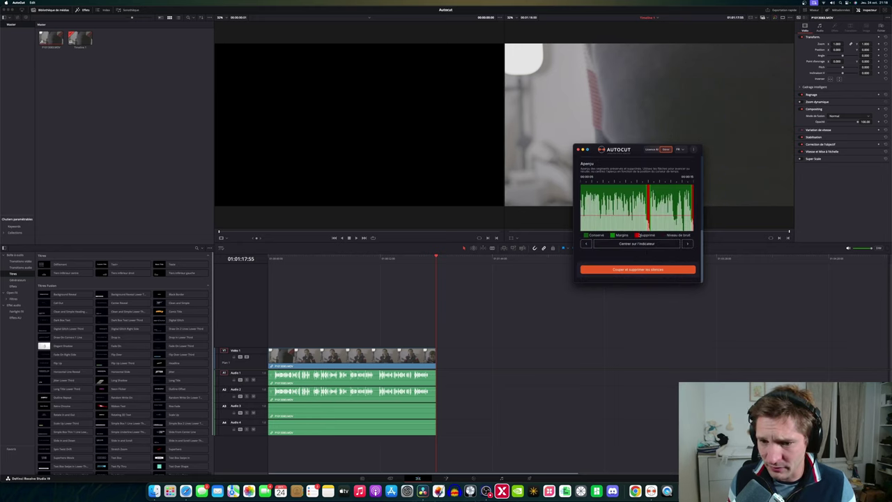
Centre the Aperçu on a new playhead position and step through the next three cut segments.
{"action": "left_click", "coordinate": [361, 256]}
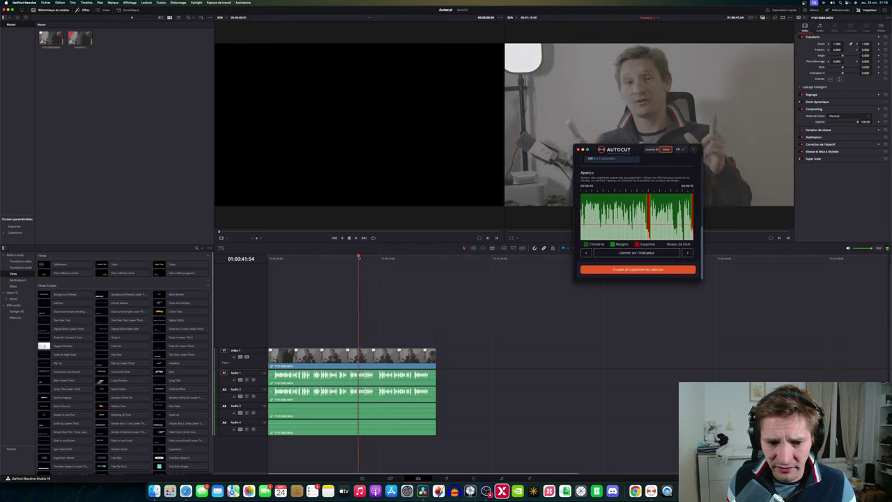
{"action": "left_click", "coordinate": [636, 253]}
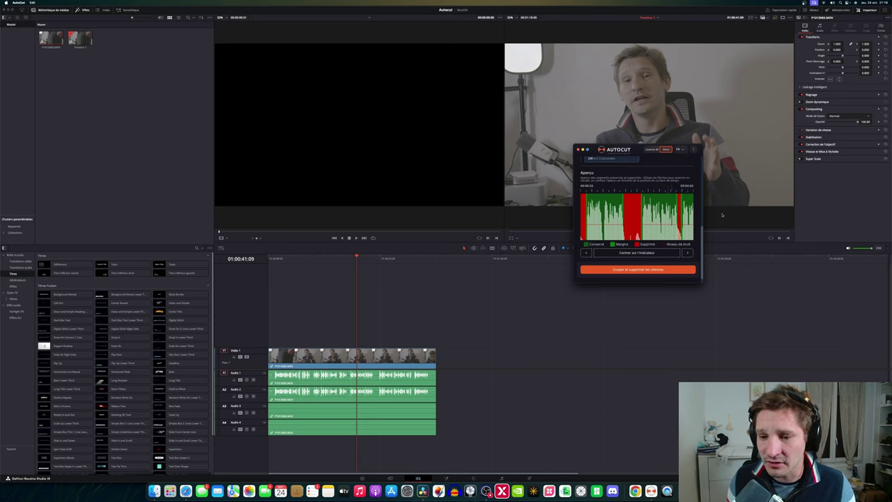
{"action": "left_click", "coordinate": [688, 252]}
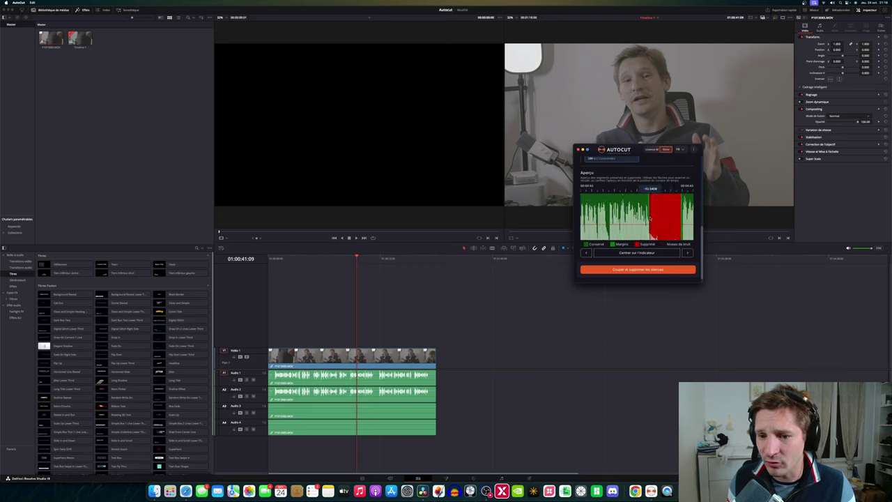
{"action": "left_click", "coordinate": [688, 253]}
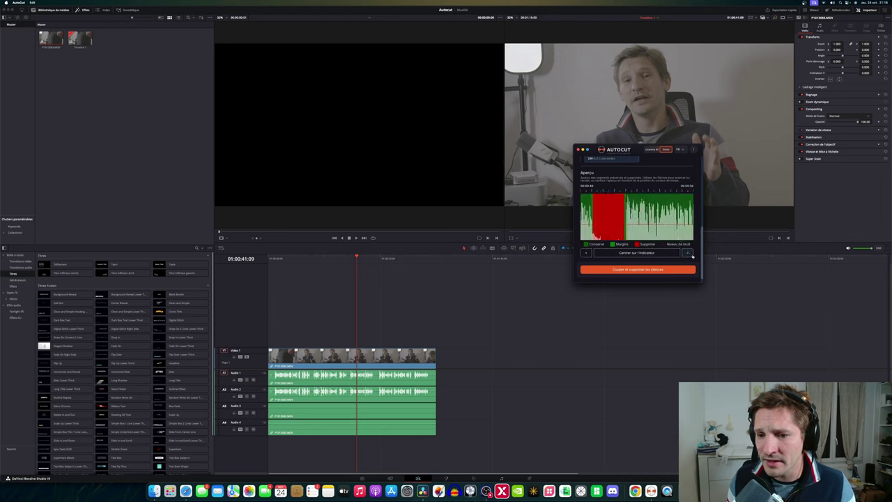
{"action": "left_click", "coordinate": [689, 254]}
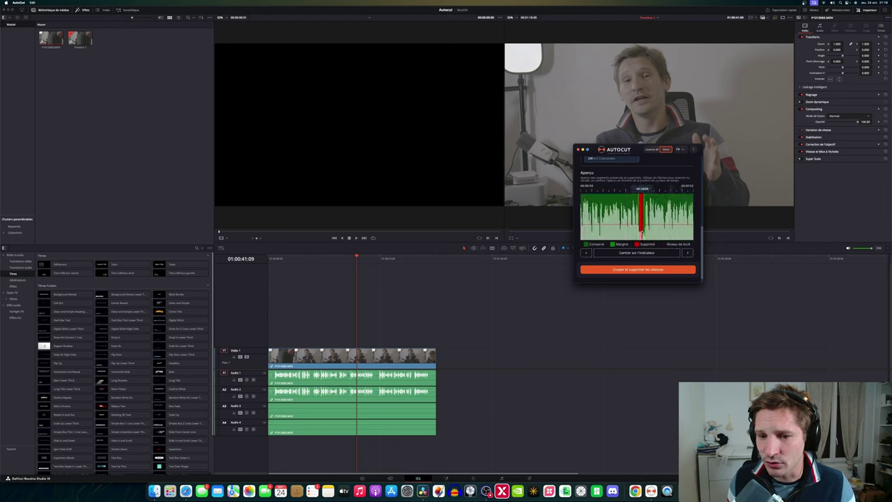
Cut and remove the silences with AutoCut, then play the split timeline zoomed in from its start.
{"action": "left_click", "coordinate": [640, 270]}
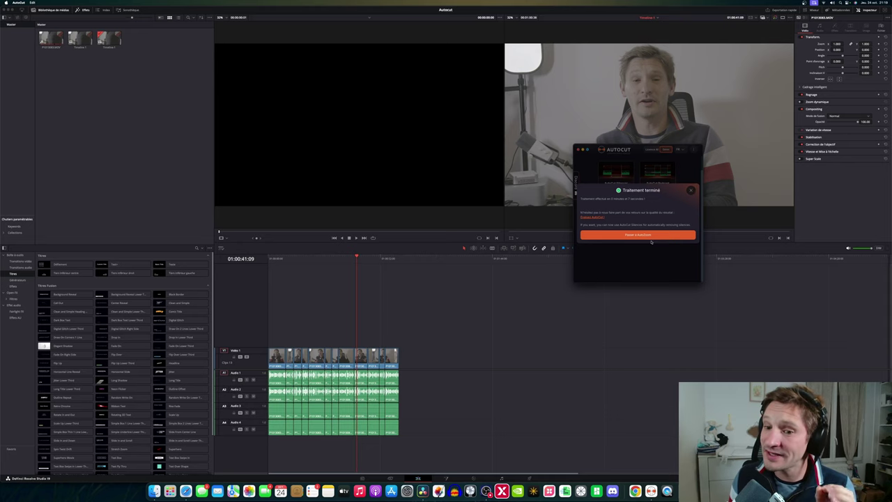
{"action": "left_click", "coordinate": [691, 192]}
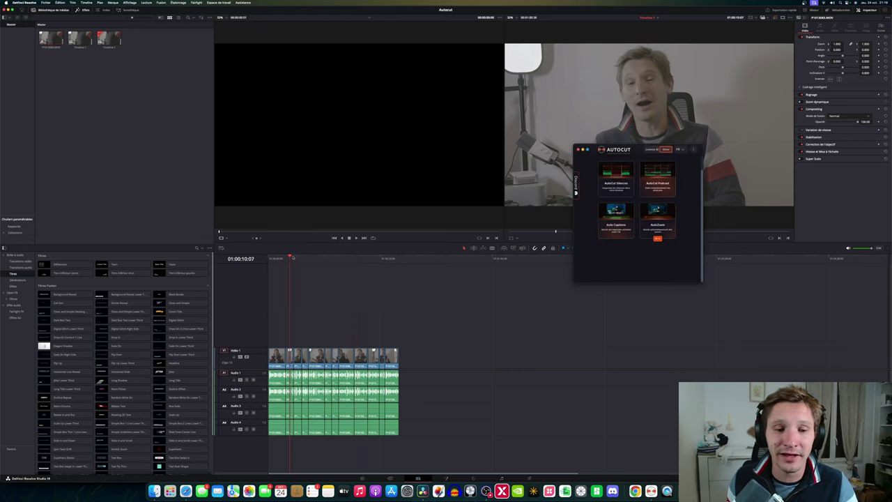
{"action": "left_click_drag", "start_coordinate": [290, 260], "coordinate": [245, 260]}
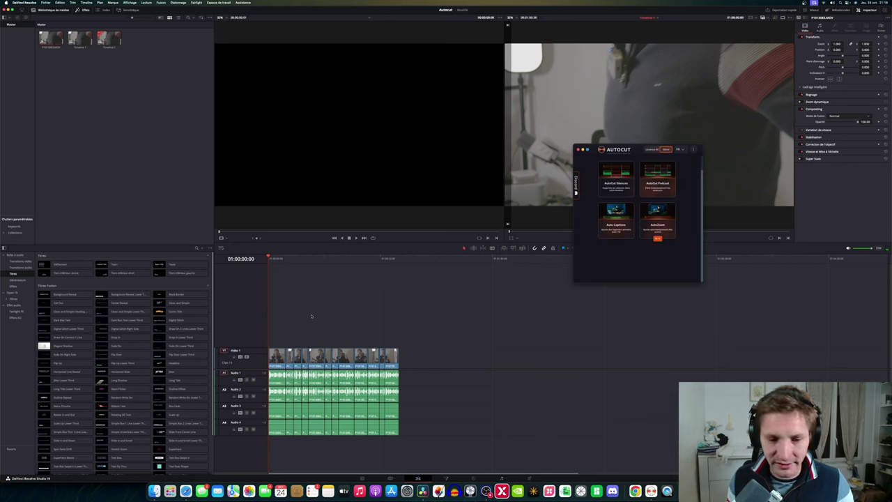
{"action": "key", "text": "super+equal"}
{"action": "key", "text": "super+equal"}
{"action": "key", "text": "super+equal"}
{"action": "key", "text": "super+equal"}
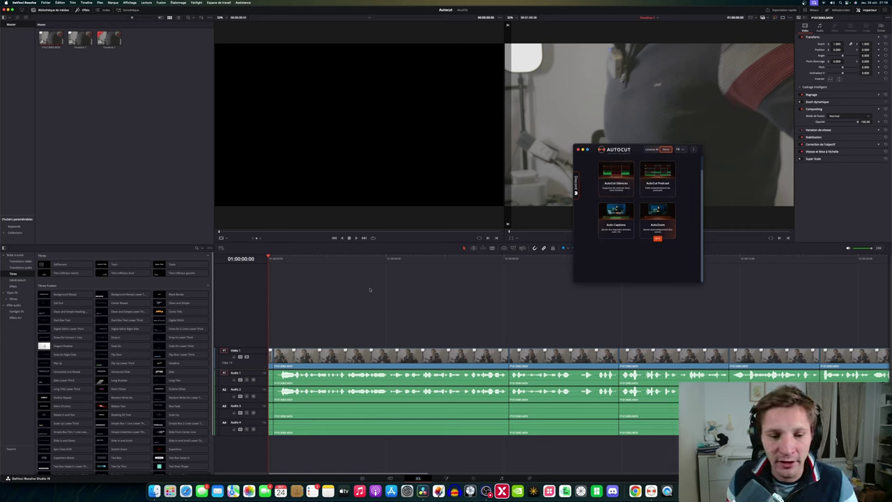
{"action": "key", "text": "space"}
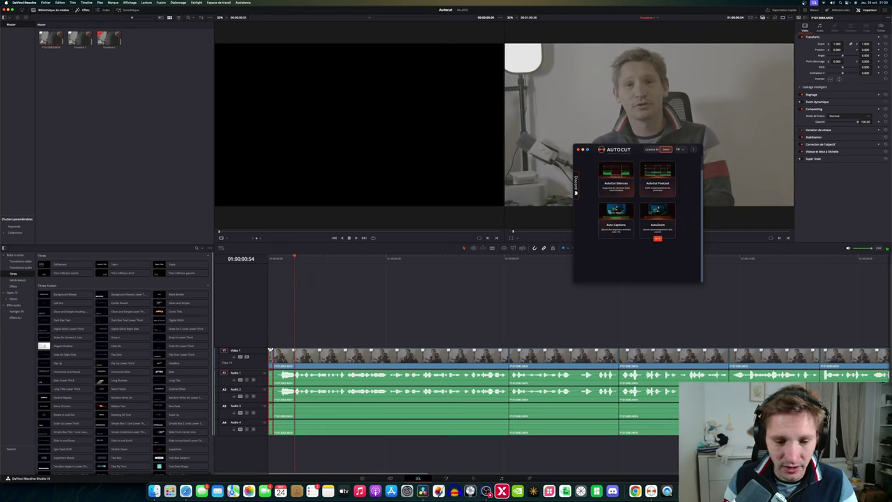
Select and deselect the first cut clip, then move the AutoCut panel up and left.
{"action": "left_click", "coordinate": [285, 359]}
{"action": "left_click", "coordinate": [271, 350]}
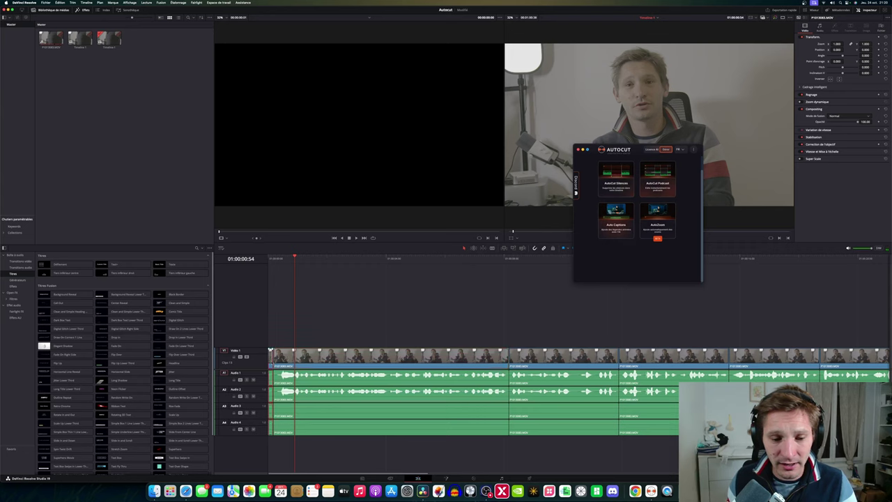
{"action": "left_click", "coordinate": [458, 314]}
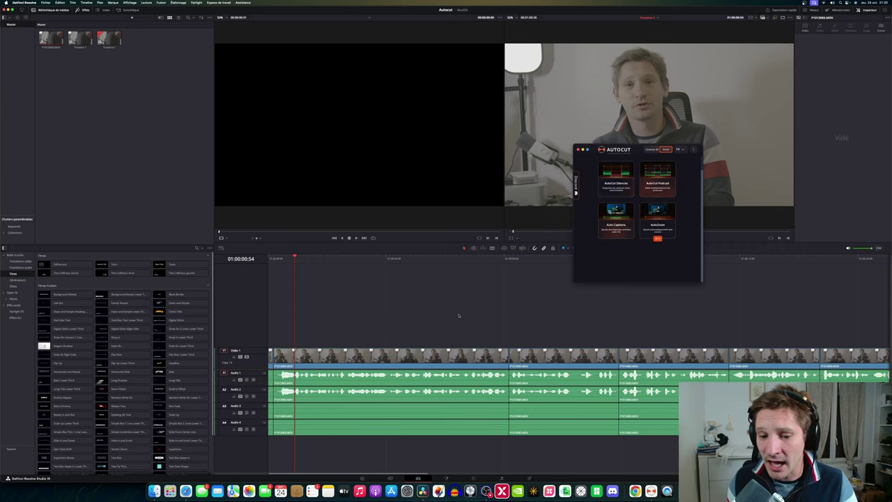
{"action": "left_click_drag", "start_coordinate": [642, 150], "coordinate": [621, 78]}
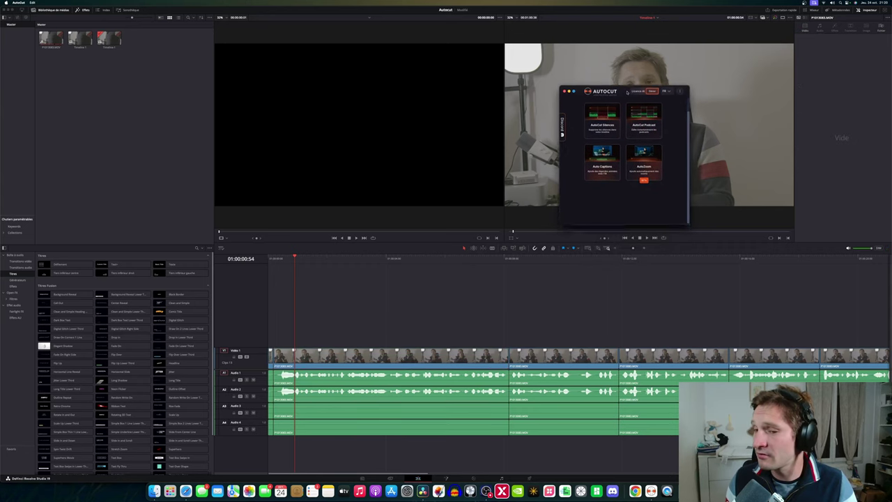
Select the first cut's A2, A4 and A1 audio clips and its V1 video clip in turn.
{"action": "left_click", "coordinate": [379, 331]}
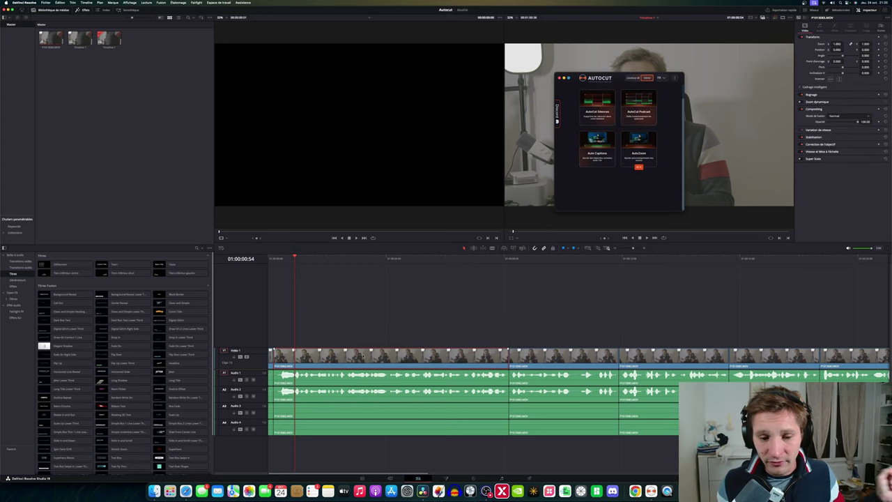
{"action": "left_click", "coordinate": [367, 399]}
{"action": "left_click", "coordinate": [368, 429]}
{"action": "left_click", "coordinate": [365, 376]}
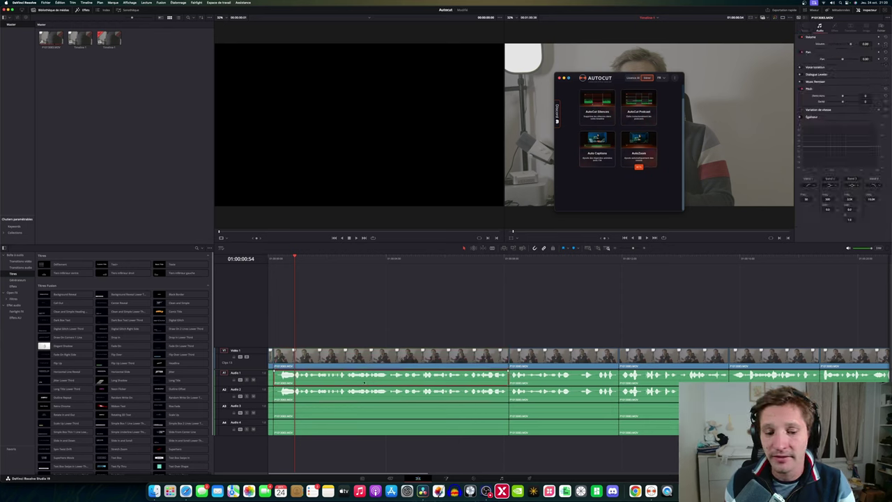
{"action": "left_click", "coordinate": [392, 349]}
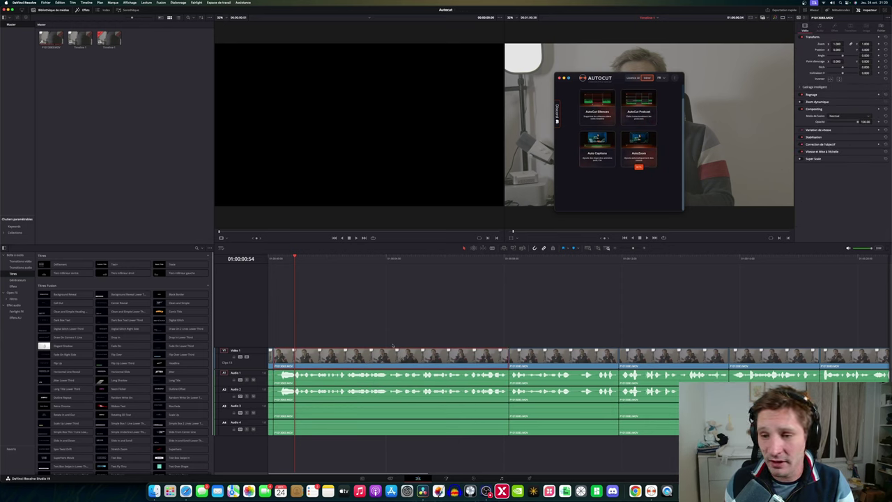
Box-select and deselect the first clip group, undo the last edit, and shift AutoCut further left.
{"action": "left_click_drag", "start_coordinate": [395, 337], "coordinate": [398, 442]}
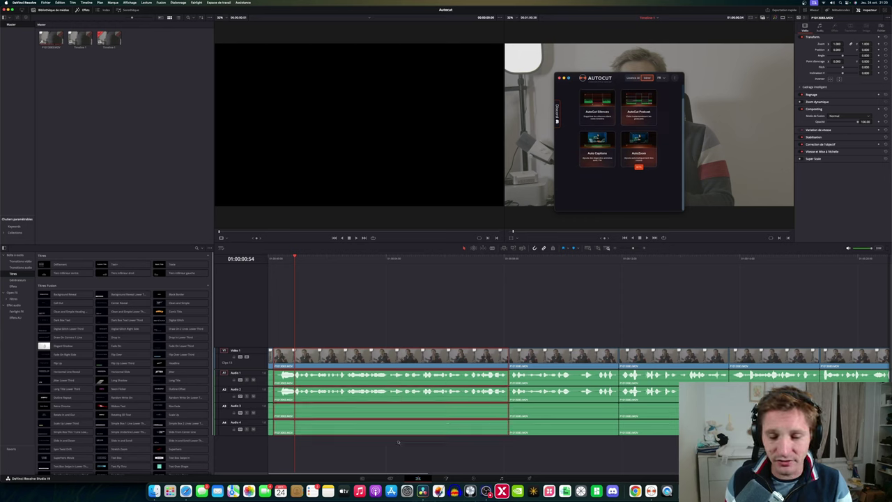
{"action": "left_click", "coordinate": [391, 323]}
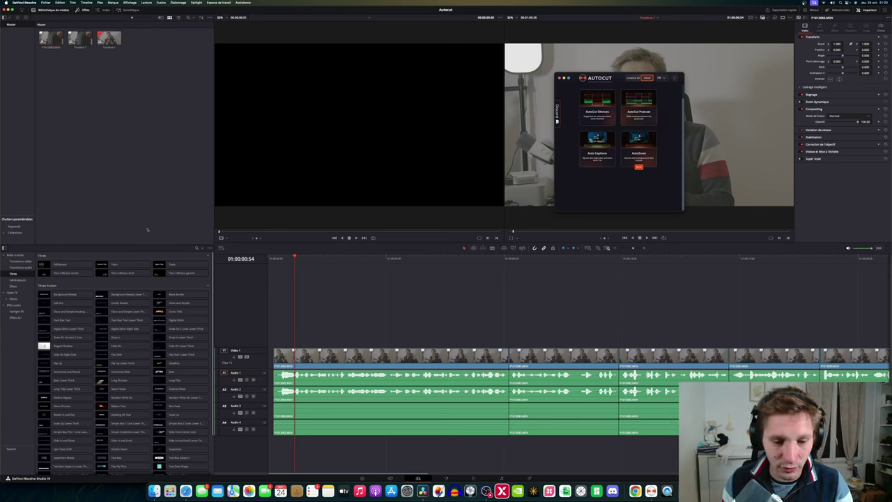
{"action": "key", "text": "super+z"}
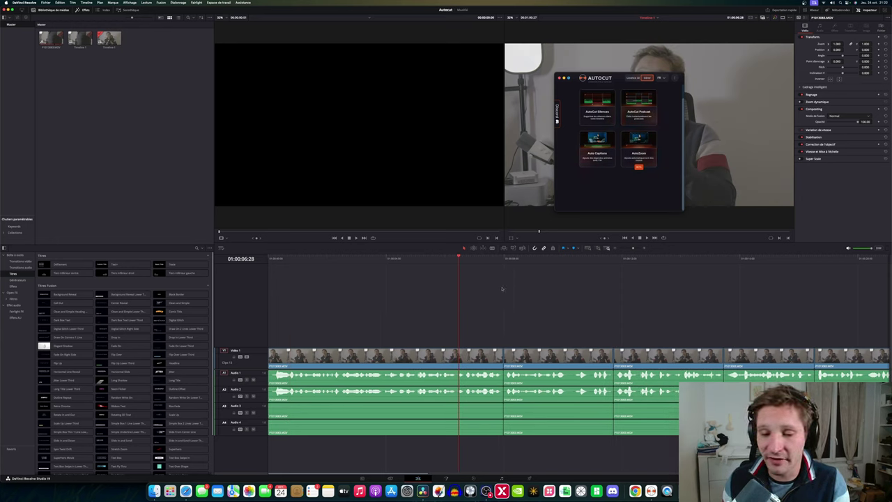
{"action": "mouse_move", "coordinate": [620, 75]}
{"action": "left_mouse_down"}
{"action": "mouse_move", "coordinate": [499, 120]}
{"action": "mouse_move", "coordinate": [531, 74]}
{"action": "left_mouse_up"}
Minimise the AutoCut window and play back the cut timeline in Resolve.
{"action": "left_click", "coordinate": [482, 75]}
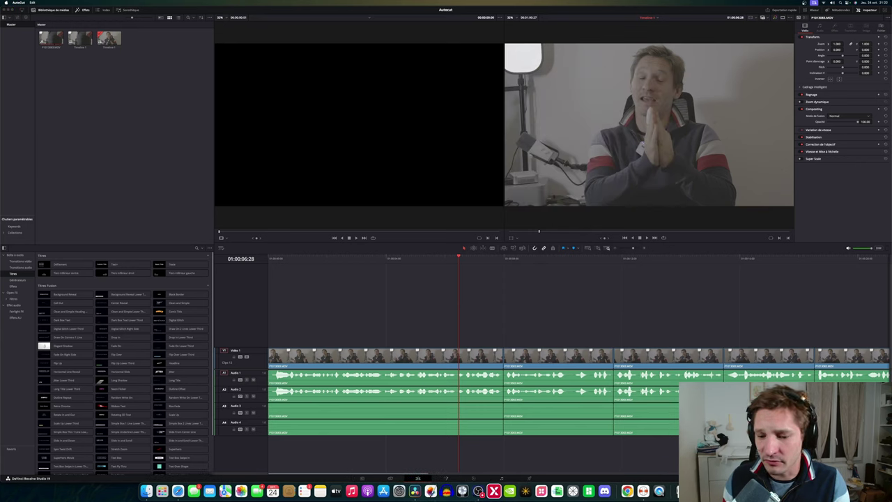
{"action": "left_click", "coordinate": [495, 12]}
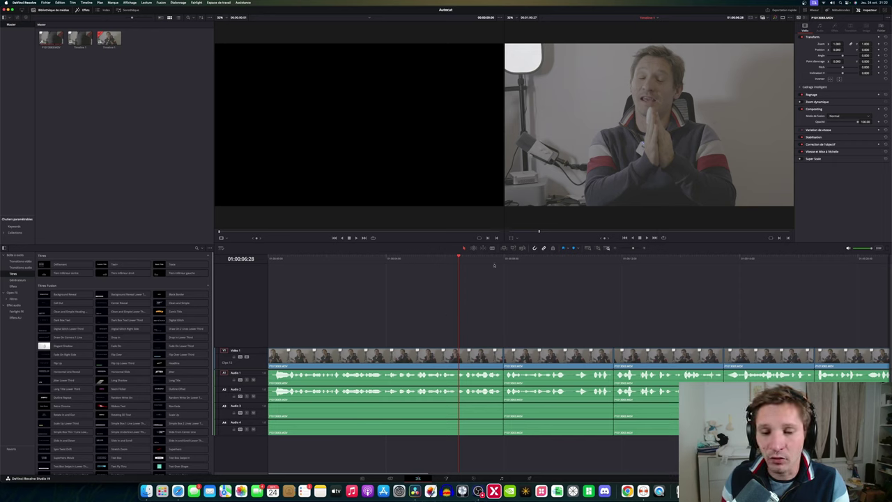
{"action": "key", "text": "space"}
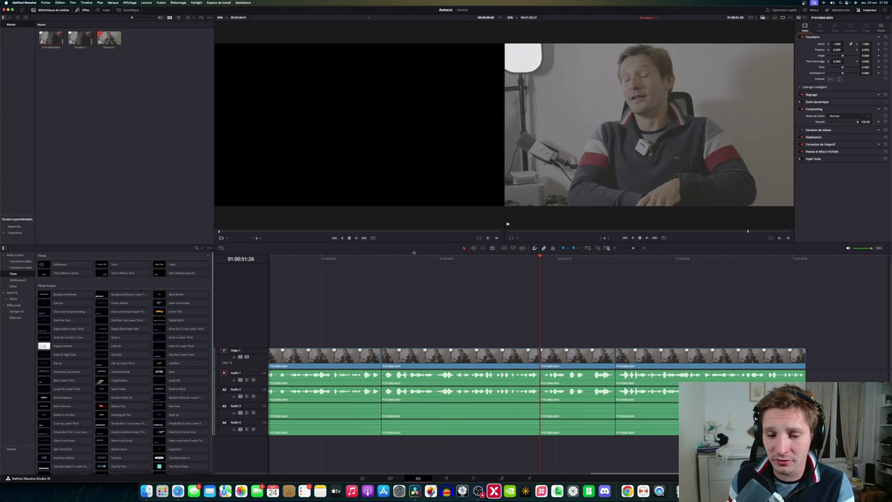
Put the playhead at about 01:00:48 and reopen AutoCut's Auto Zoom tool.
{"action": "key", "text": "Left"}
{"action": "key", "text": "Left"}
{"action": "key", "text": "Left"}
{"action": "key", "text": "Right"}
{"action": "key", "text": "Right"}
{"action": "key", "text": "Right"}
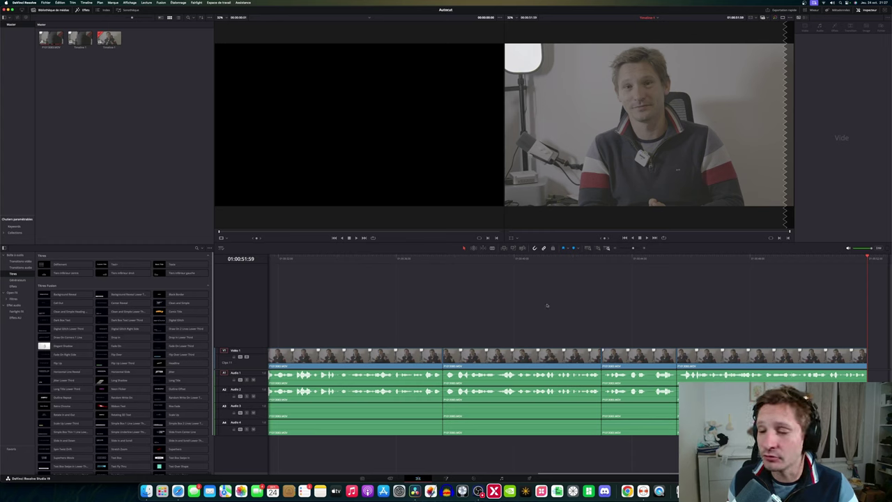
{"action": "left_click_drag", "start_coordinate": [728, 258], "coordinate": [773, 257]}
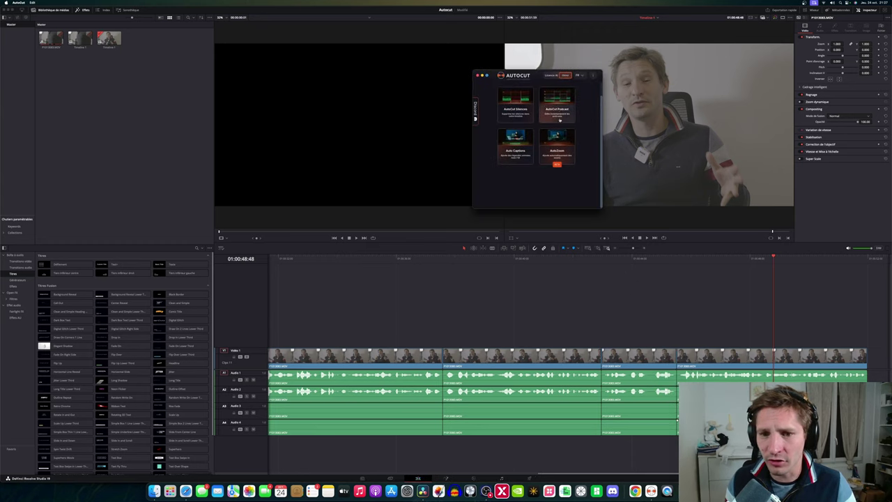
{"action": "left_click", "coordinate": [564, 147]}
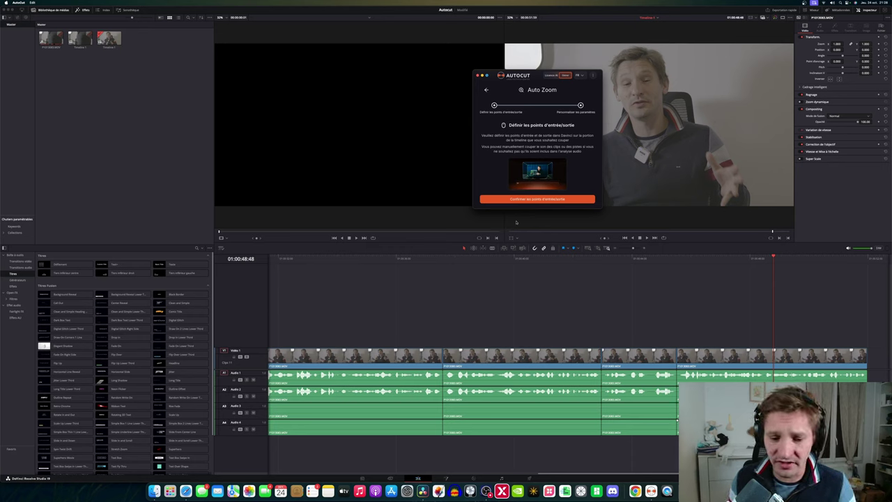
Accept the in/out points to load the zoom preview and raise the Zoom maximum slider.
{"action": "left_click", "coordinate": [540, 199]}
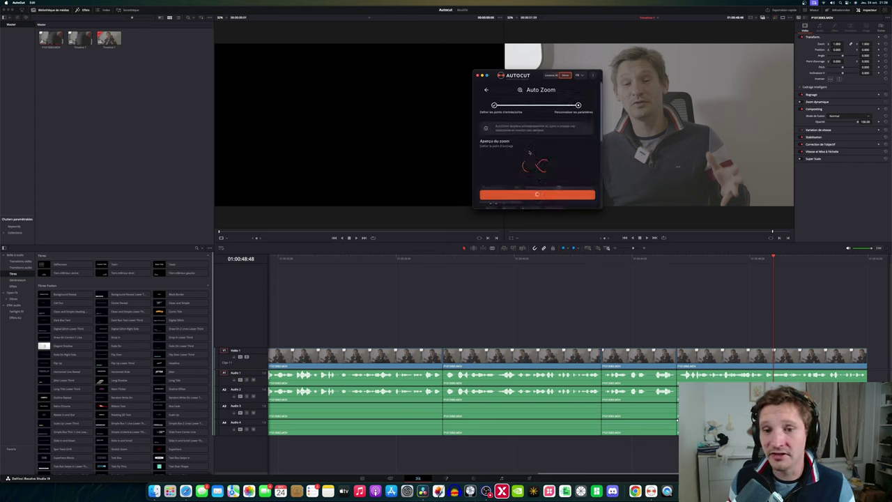
{"action": "scroll", "coordinate": [547, 177], "scroll_direction": "down", "scroll_amount": 3}
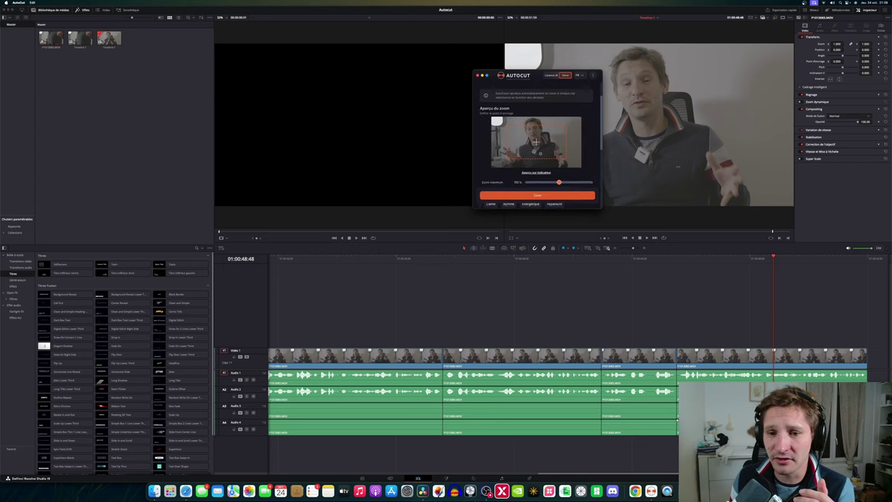
{"action": "left_click_drag", "start_coordinate": [562, 173], "coordinate": [587, 174]}
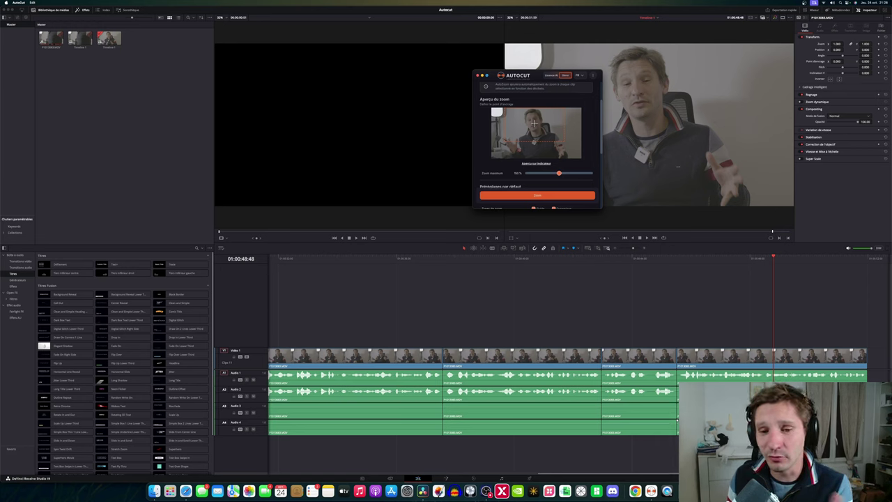
Look over the presets and the Zooms fluides and Zooms dynamiques settings.
{"action": "scroll", "coordinate": [521, 142], "scroll_direction": "down", "scroll_amount": 3}
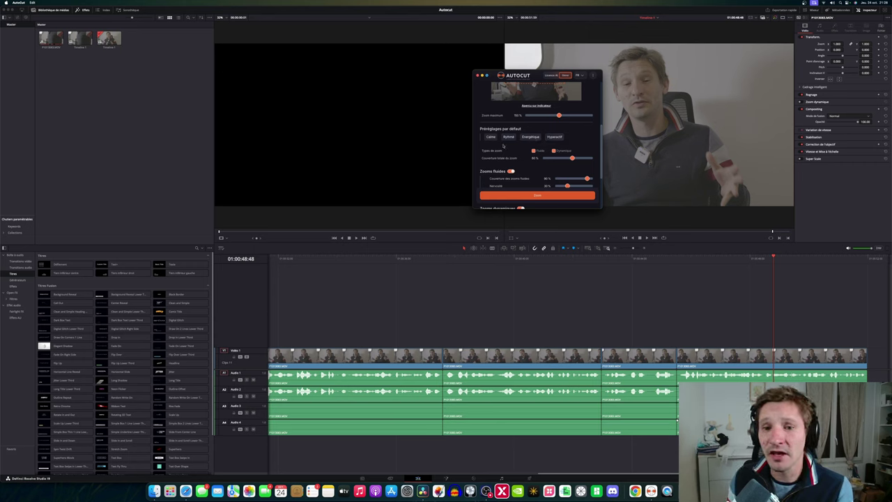
{"action": "scroll", "coordinate": [497, 143], "scroll_direction": "down", "scroll_amount": 1}
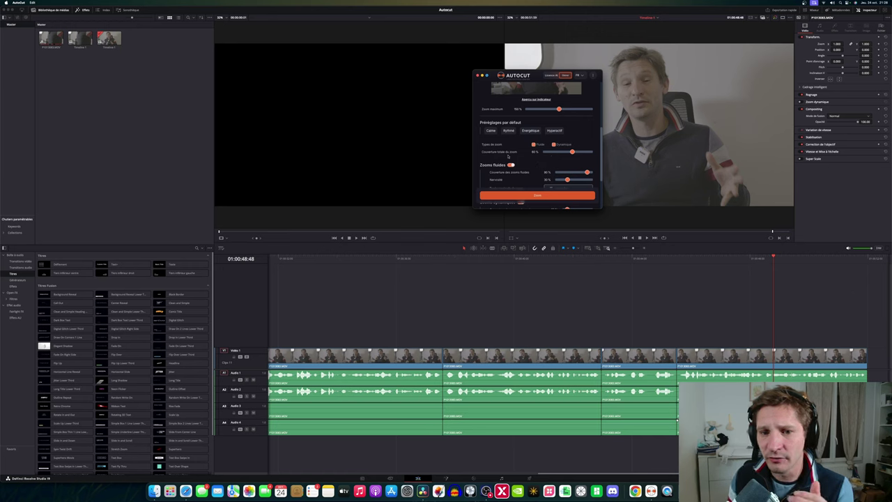
{"action": "scroll", "coordinate": [516, 150], "scroll_direction": "down", "scroll_amount": 2}
{"action": "scroll", "coordinate": [506, 143], "scroll_direction": "down", "scroll_amount": 2}
{"action": "scroll", "coordinate": [495, 134], "scroll_direction": "down", "scroll_amount": 1}
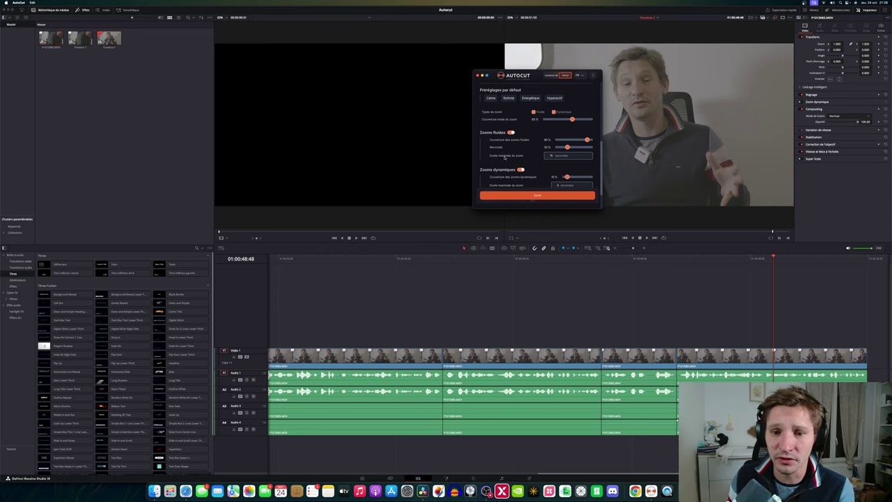
{"action": "scroll", "coordinate": [528, 154], "scroll_direction": "down", "scroll_amount": 3}
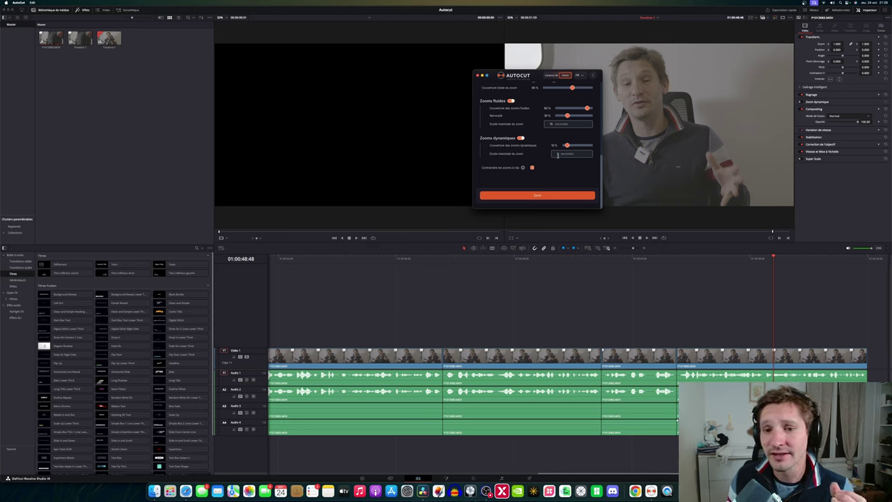
{"action": "scroll", "coordinate": [554, 153], "scroll_direction": "up", "scroll_amount": 1}
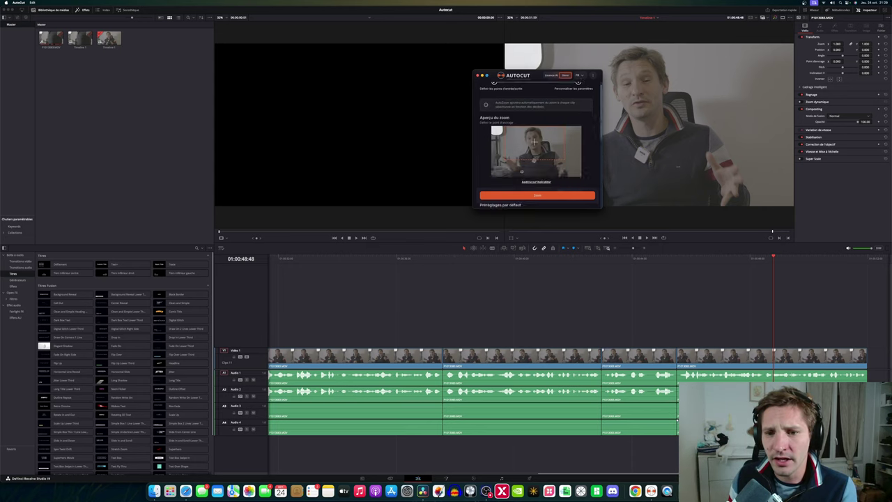
{"action": "mouse_move", "coordinate": [522, 169]}
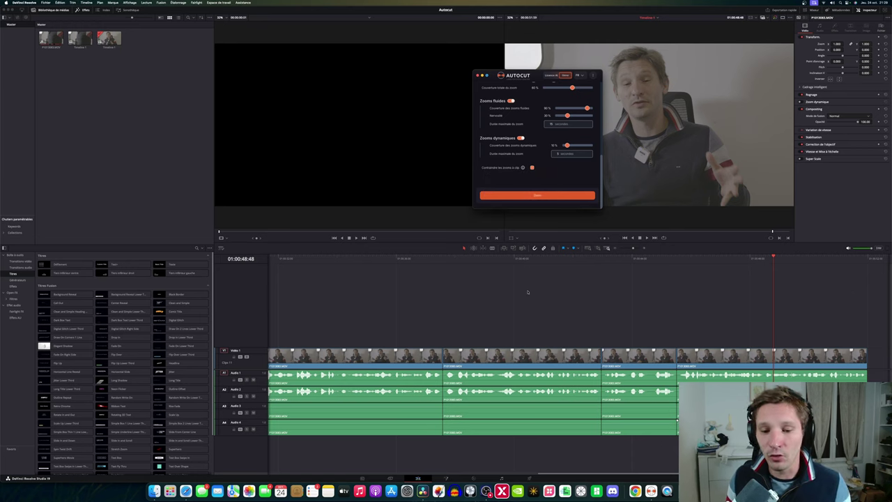
Preview the cut footage at several timeline points, then return to the top of the Auto Zoom page.
{"action": "left_click", "coordinate": [438, 259]}
{"action": "left_click_drag", "start_coordinate": [438, 259], "coordinate": [443, 260]}
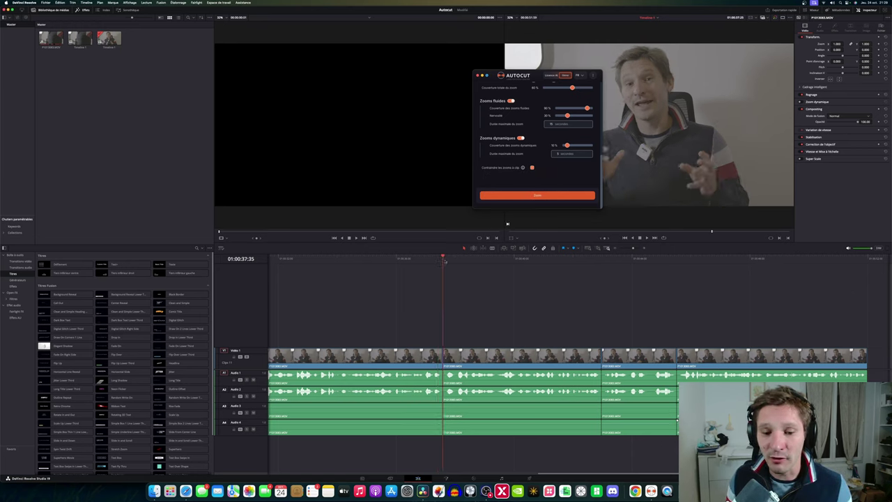
{"action": "left_click", "coordinate": [594, 260]}
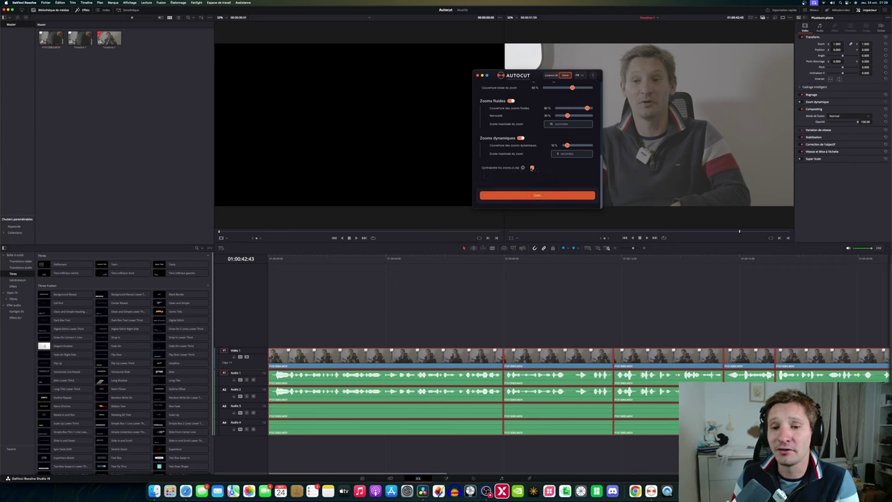
{"action": "left_click_drag", "start_coordinate": [499, 259], "coordinate": [603, 264]}
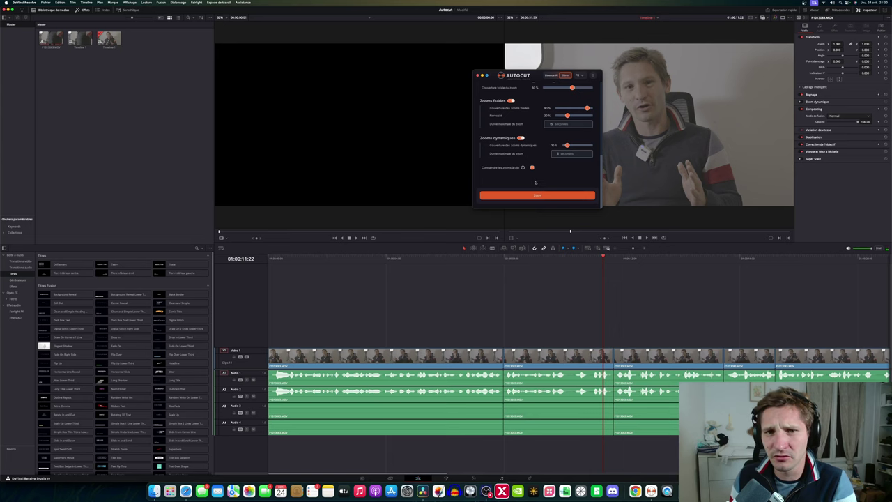
{"action": "left_click", "coordinate": [542, 195]}
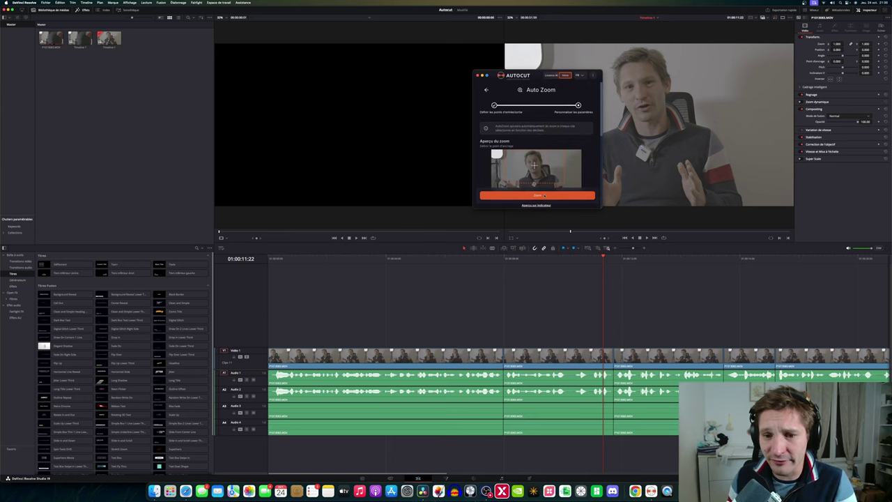
Run Auto Zoom to add Plan d'effets clips on Video 2, then play the timeline.
{"action": "left_click", "coordinate": [544, 195]}
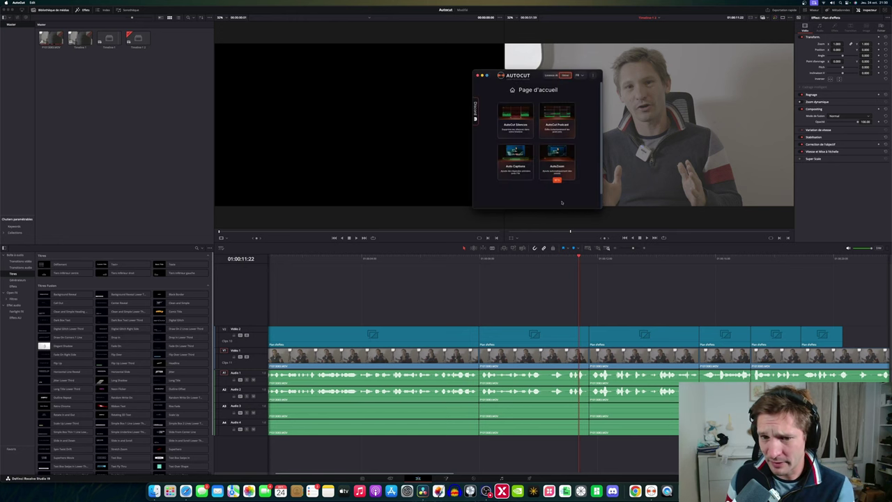
{"action": "key", "text": "space"}
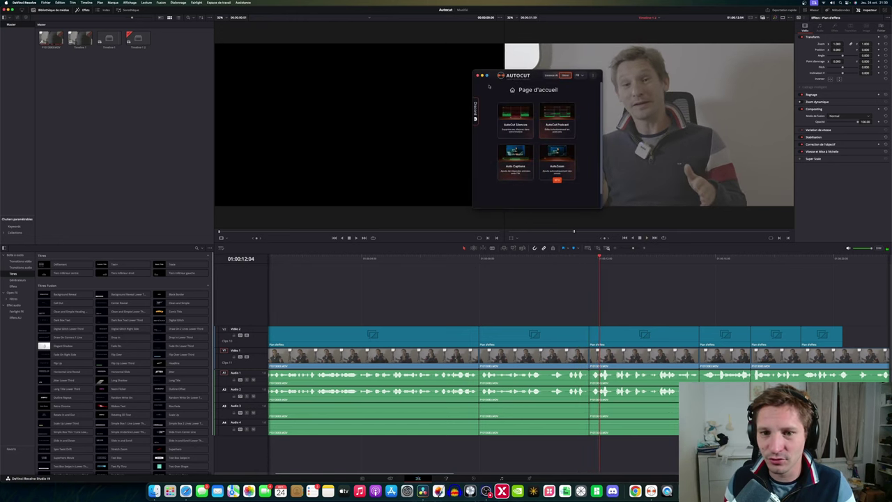
{"action": "scroll", "coordinate": [411, 291], "scroll_direction": "up", "scroll_amount": 1}
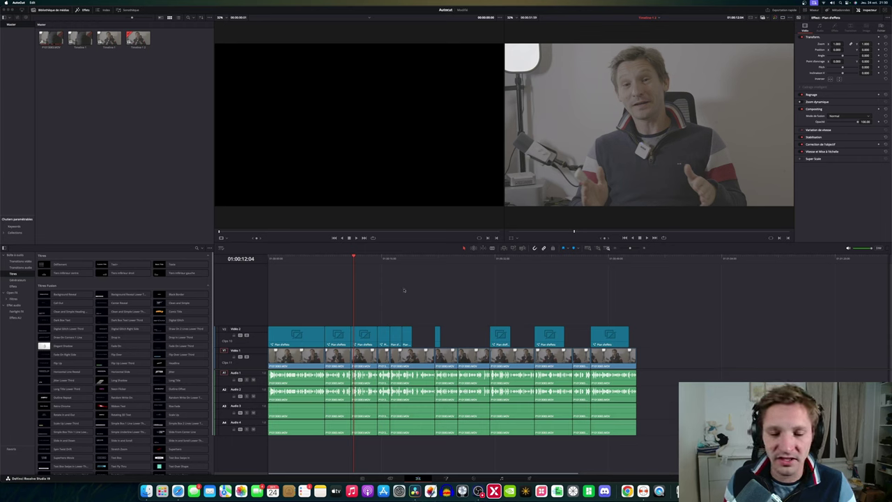
{"action": "left_click", "coordinate": [340, 299]}
{"action": "key", "text": "Home"}
{"action": "key", "text": "space"}
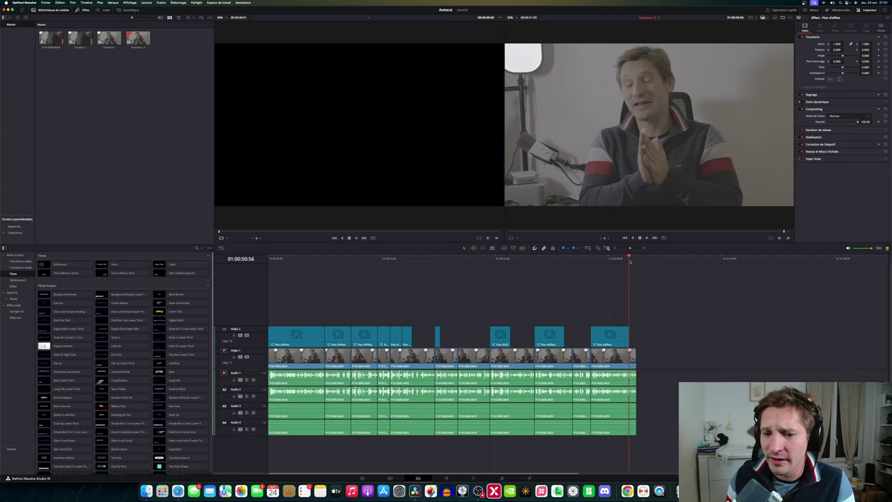
{"action": "left_click_drag", "start_coordinate": [629, 261], "coordinate": [625, 259]}
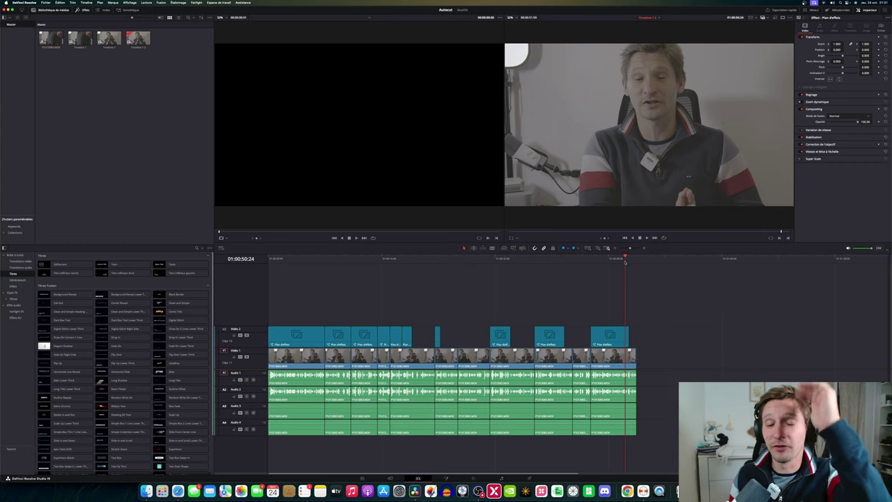
{"action": "right_click", "coordinate": [611, 335]}
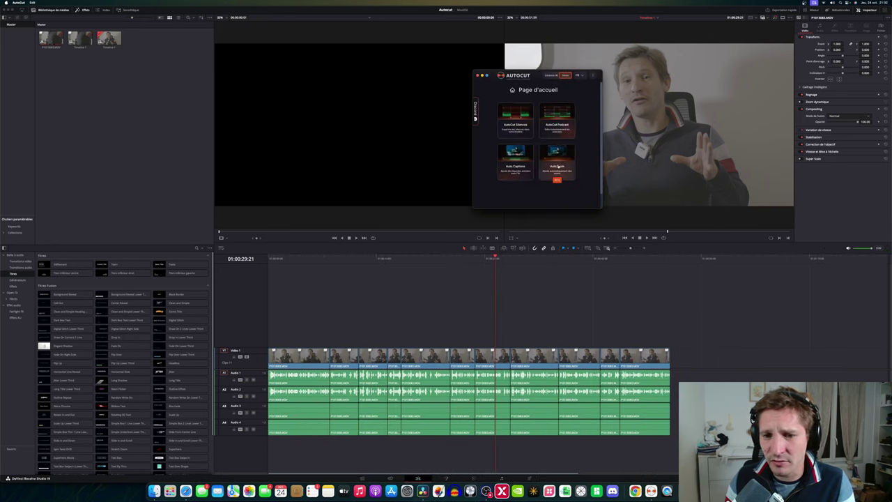
Start the Auto Zoom tool again and continue to its Aperçu du zoom preview.
{"action": "left_click", "coordinate": [557, 165]}
{"action": "left_click", "coordinate": [536, 198]}
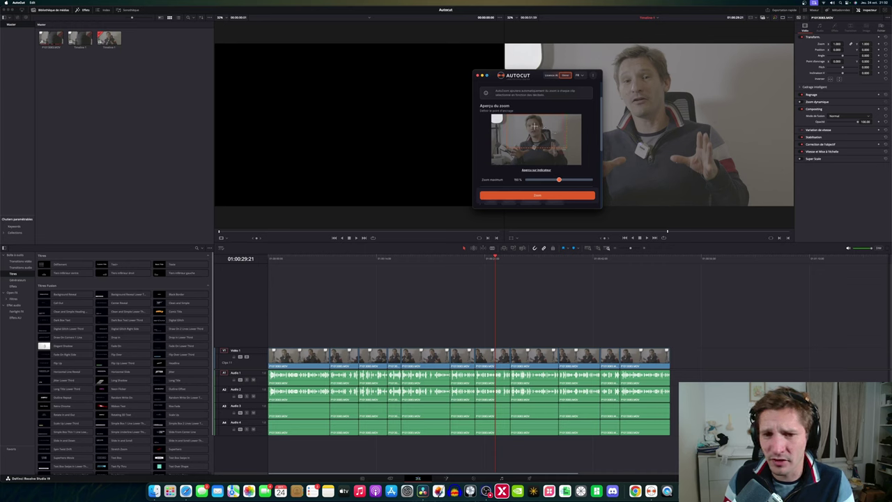
Review the Auto Zoom settings for the rerun, then return focus to the Resolve editor.
{"action": "scroll", "coordinate": [550, 174], "scroll_direction": "down", "scroll_amount": 2}
{"action": "scroll", "coordinate": [536, 140], "scroll_direction": "down", "scroll_amount": 3}
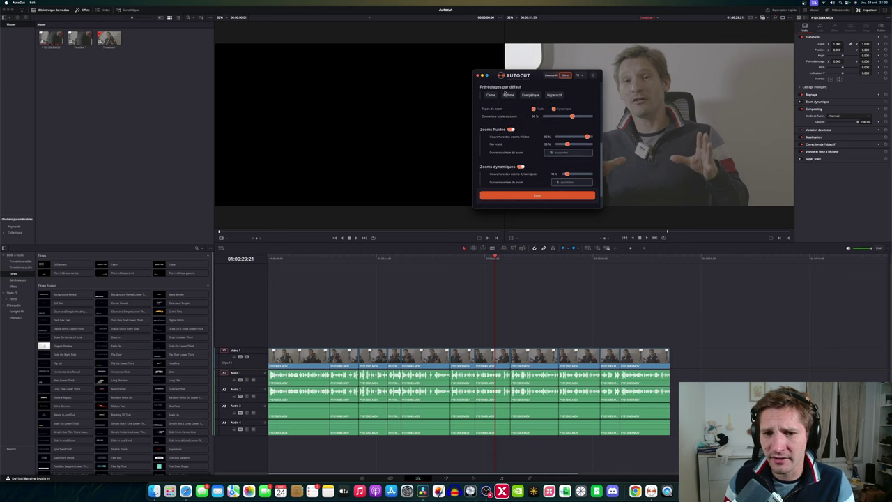
{"action": "scroll", "coordinate": [528, 114], "scroll_direction": "up", "scroll_amount": 5}
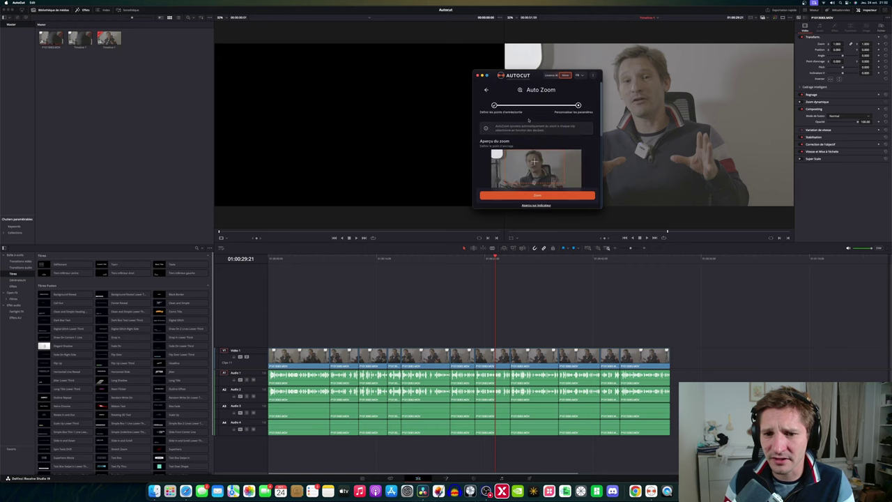
{"action": "scroll", "coordinate": [529, 145], "scroll_direction": "down", "scroll_amount": 2}
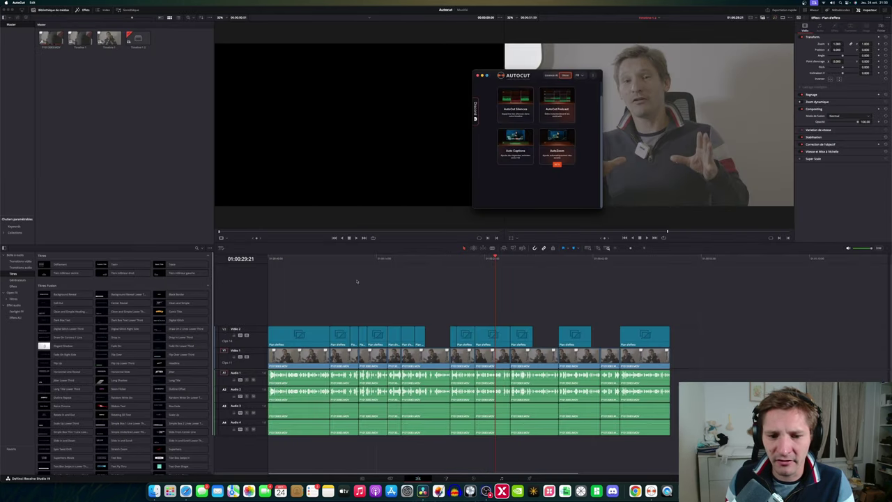
{"action": "left_click", "coordinate": [323, 279]}
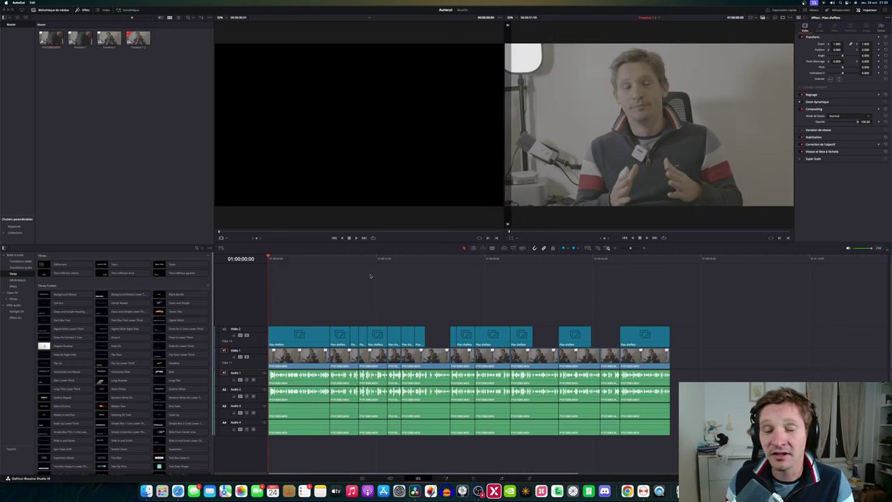
{"action": "left_click", "coordinate": [370, 276]}
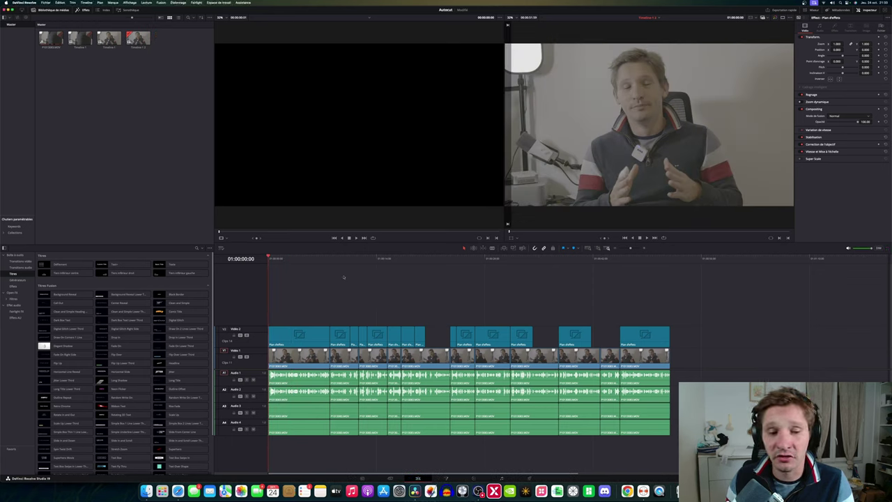
{"action": "key", "text": "space"}
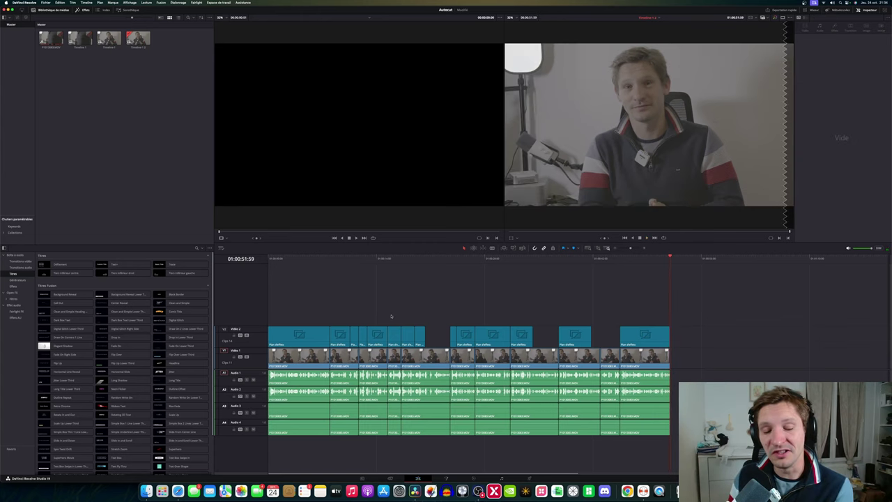
{"action": "left_click", "coordinate": [386, 259]}
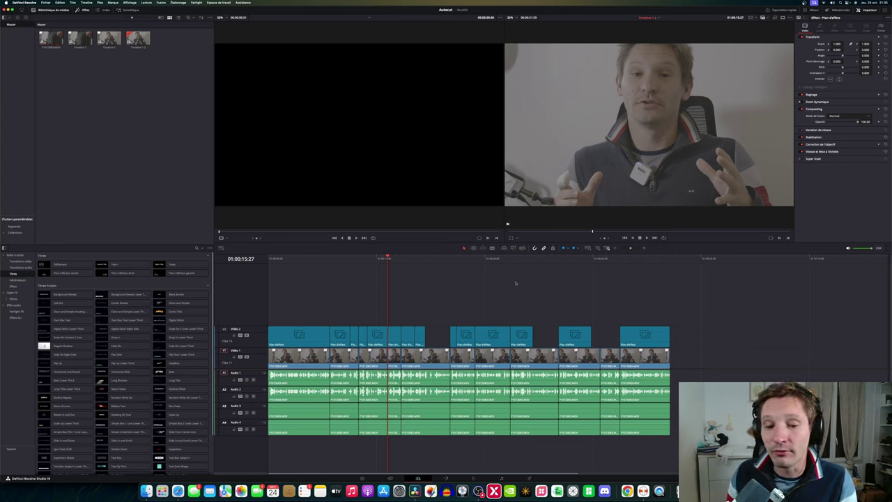
Launch the AutoCut extension, start Auto Captions and confirm the in and out points.
{"action": "left_click", "coordinate": [219, 2]}
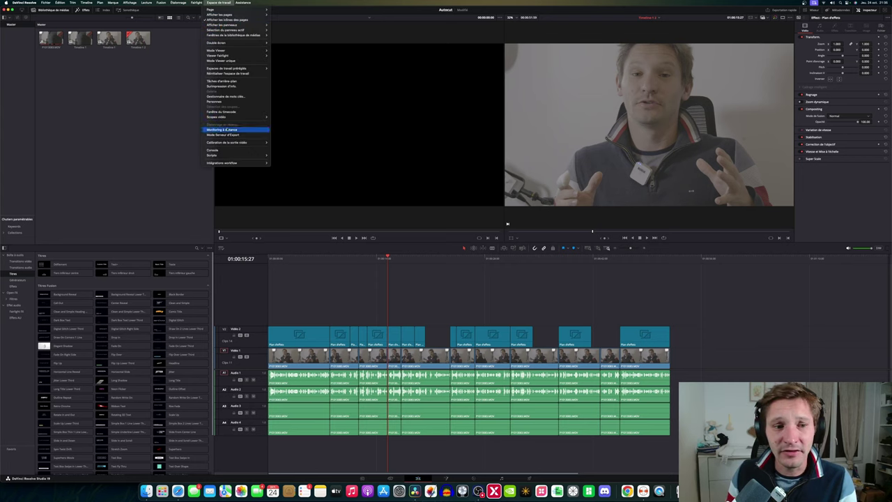
{"action": "left_click", "coordinate": [293, 163]}
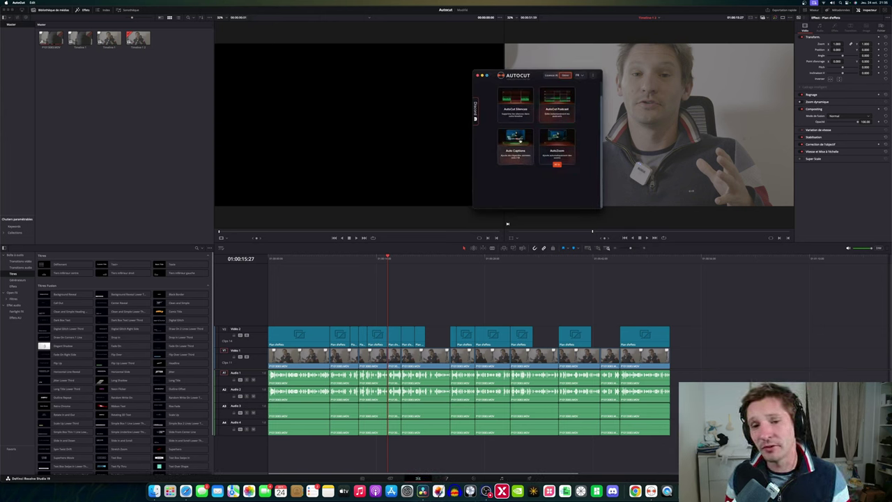
{"action": "left_click", "coordinate": [517, 143]}
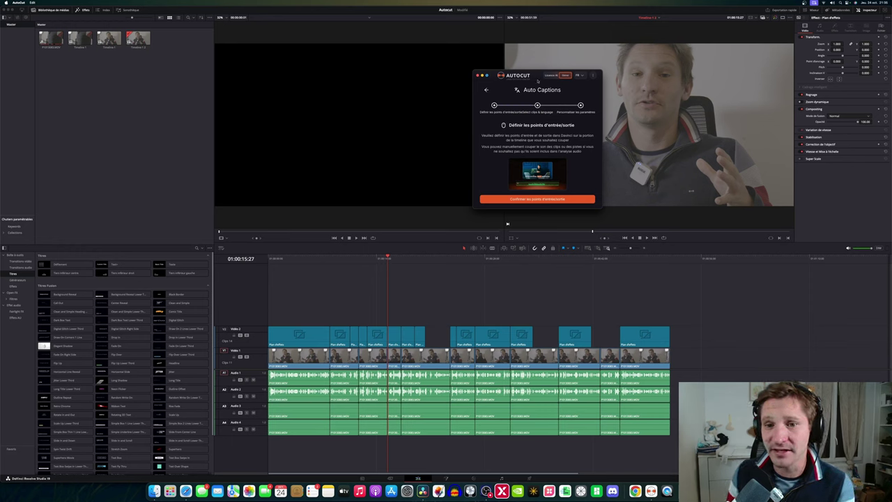
{"action": "left_click", "coordinate": [542, 199]}
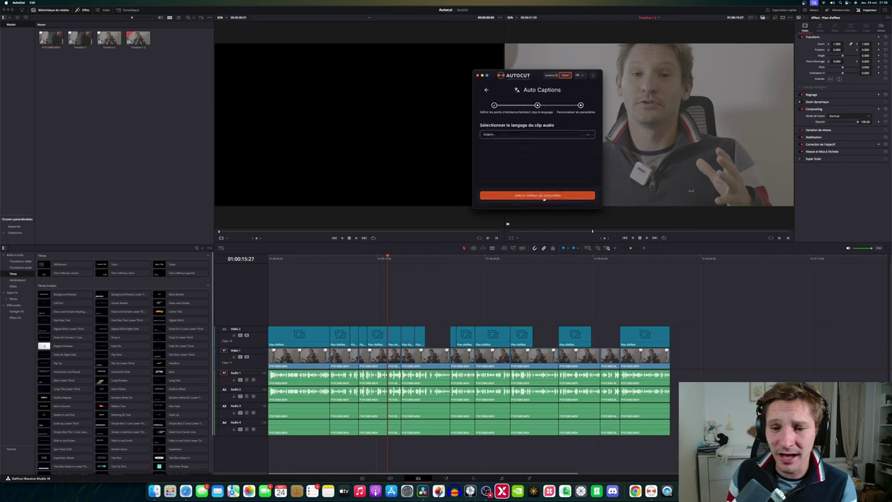
Set the caption language to French, generate the transcript, and open Position & taille settings.
{"action": "left_click", "coordinate": [533, 134]}
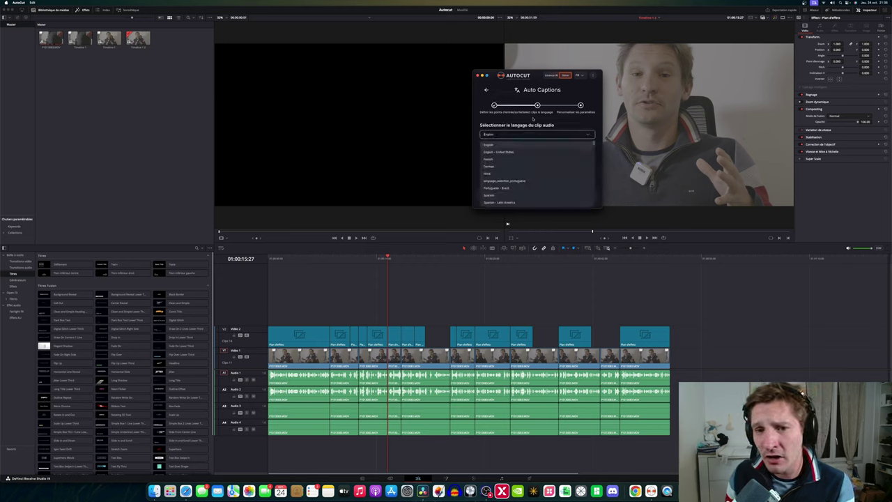
{"action": "left_click", "coordinate": [502, 160]}
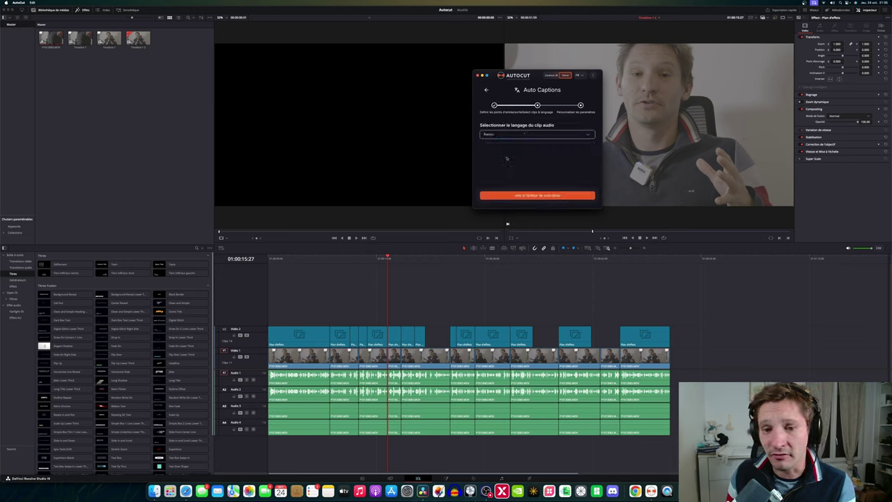
{"action": "left_click", "coordinate": [553, 197]}
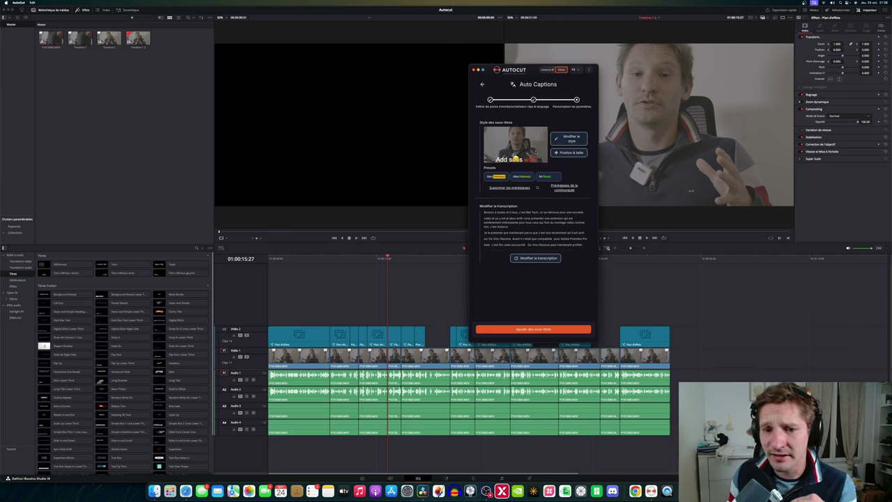
{"action": "left_click", "coordinate": [569, 152]}
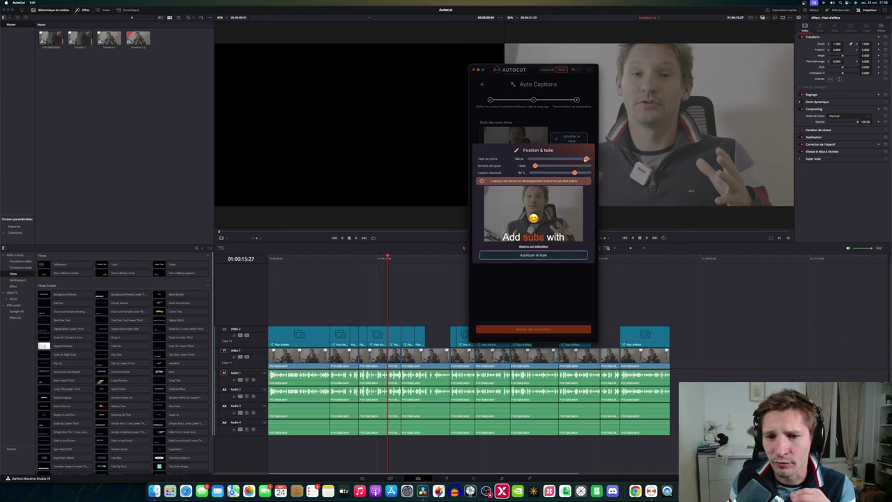
Shrink the caption font size, set the maximum width to 100 %, and apply the style.
{"action": "mouse_move", "coordinate": [587, 160]}
{"action": "left_mouse_down"}
{"action": "mouse_move", "coordinate": [536, 166]}
{"action": "mouse_move", "coordinate": [583, 172]}
{"action": "left_mouse_up"}
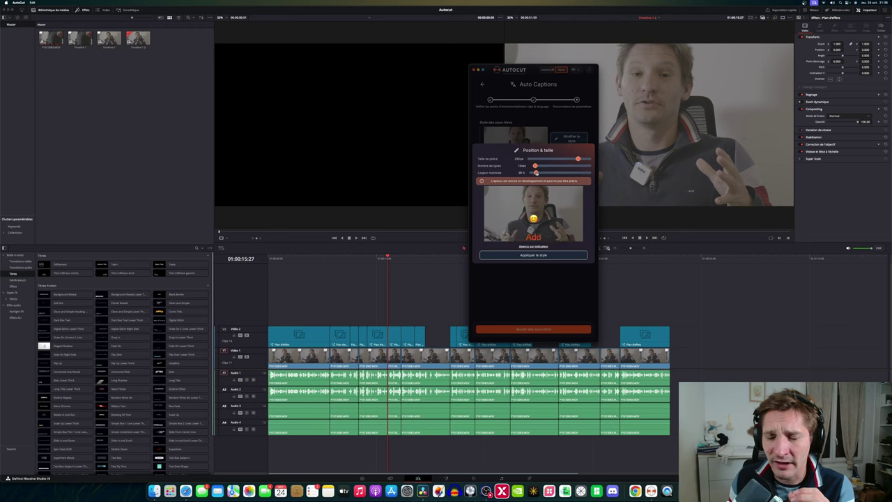
{"action": "left_click_drag", "start_coordinate": [587, 173], "coordinate": [596, 173]}
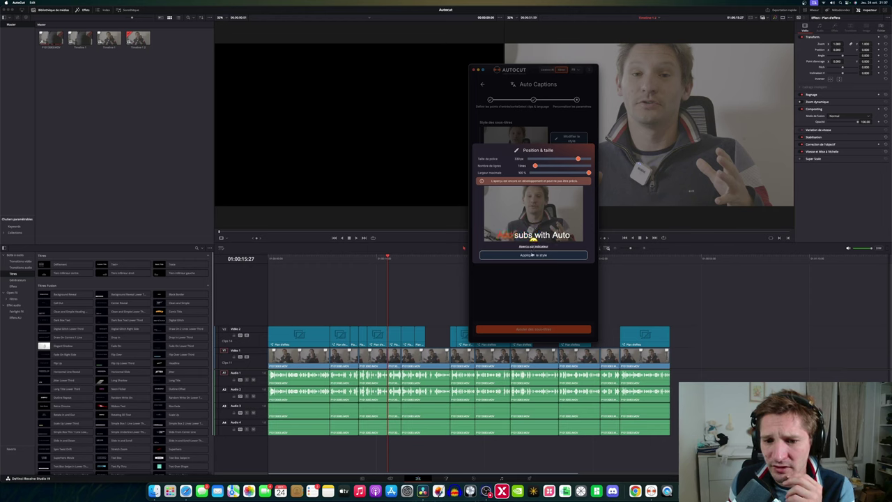
{"action": "left_click", "coordinate": [531, 255]}
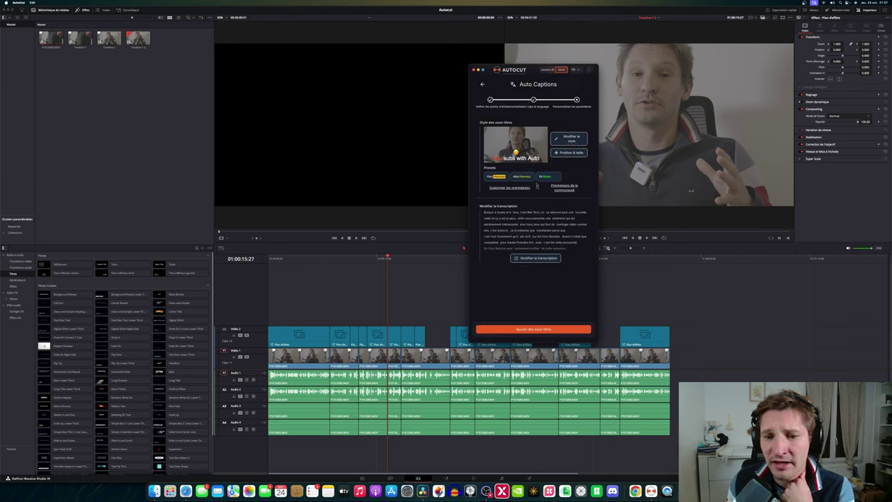
{"action": "left_click", "coordinate": [570, 153]}
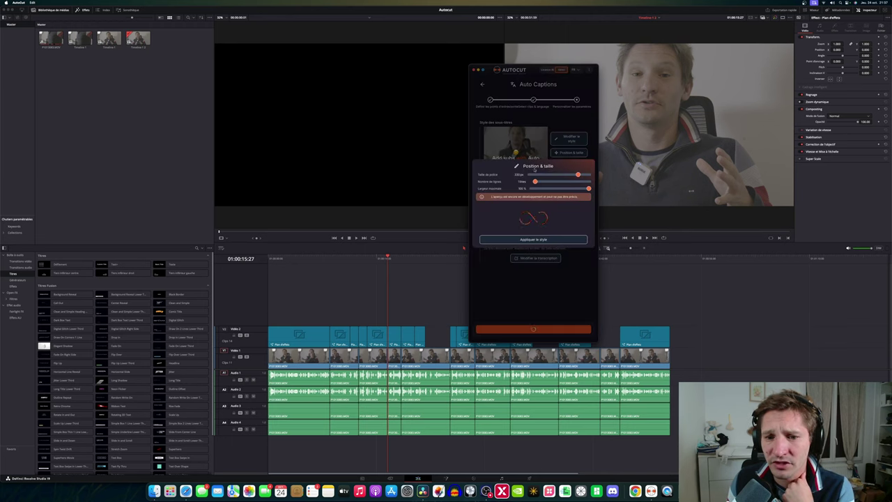
Change the caption font to Impact in the caption style editor.
{"action": "left_click", "coordinate": [536, 254]}
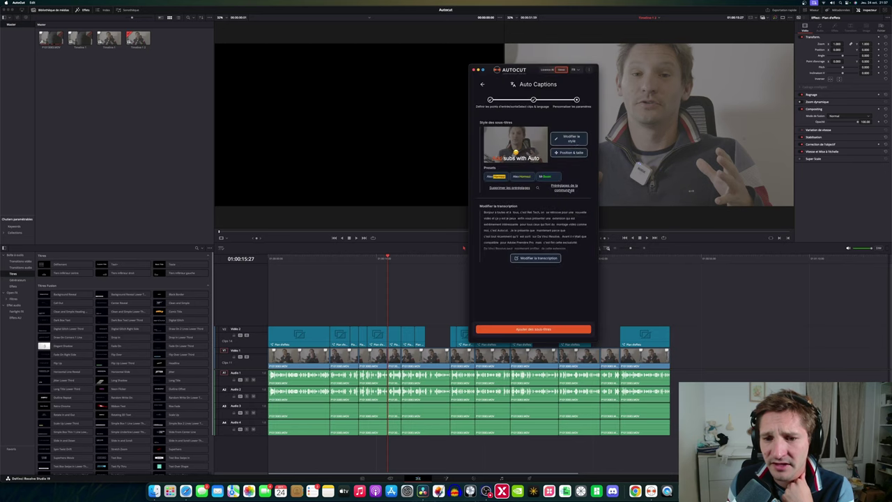
{"action": "left_click", "coordinate": [574, 140]}
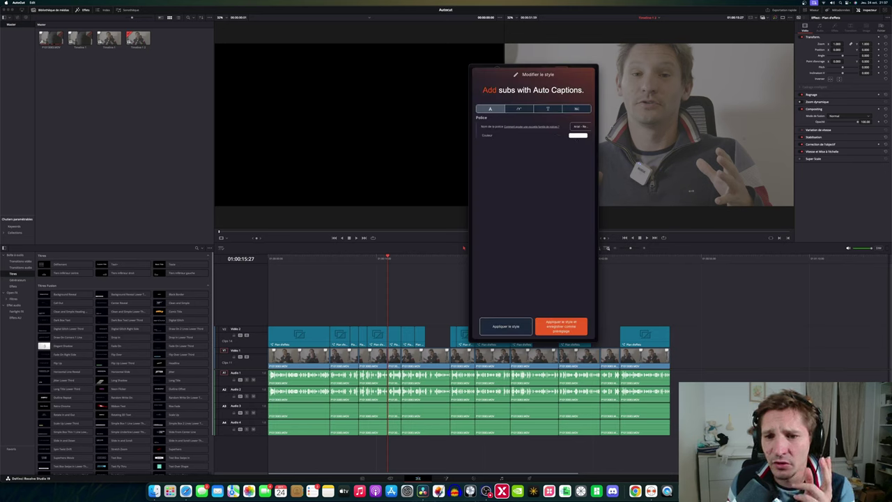
{"action": "left_click", "coordinate": [627, 127]}
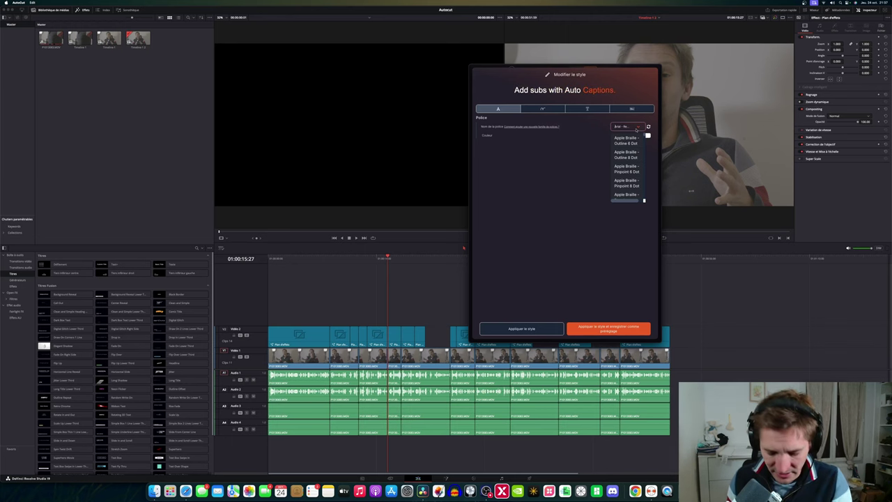
{"action": "type", "text": "imp"}
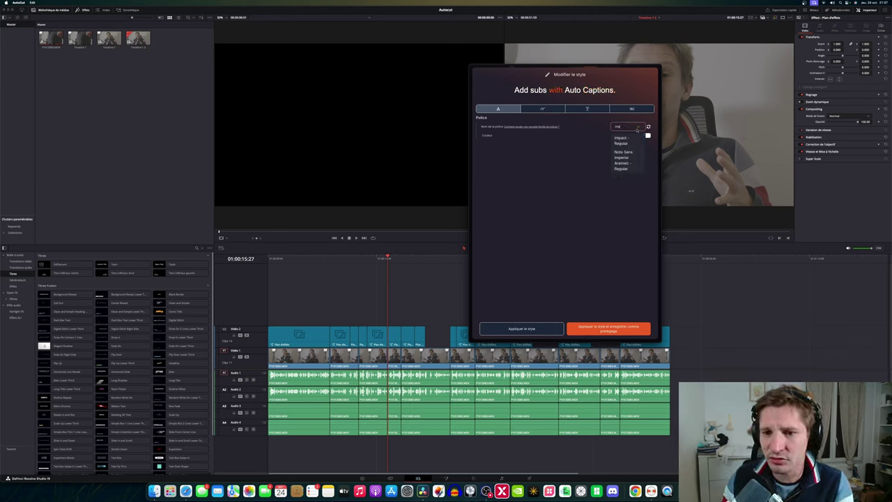
{"action": "left_click", "coordinate": [624, 140]}
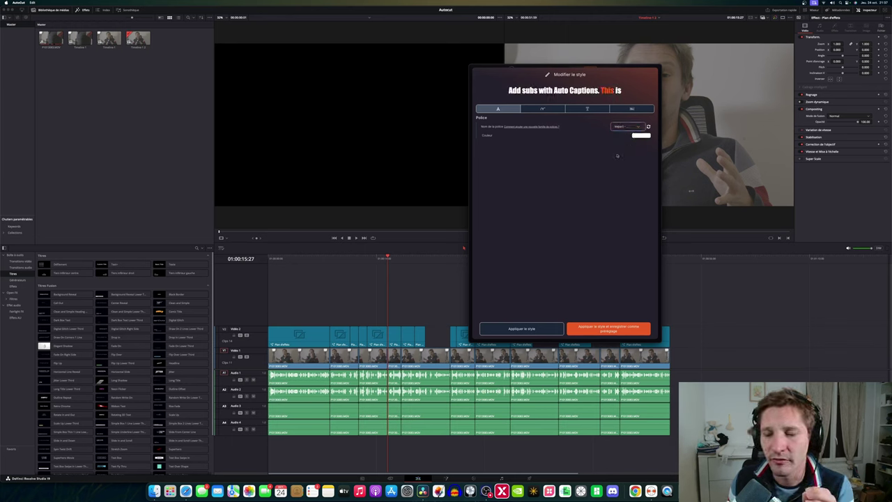
{"action": "left_click", "coordinate": [641, 136]}
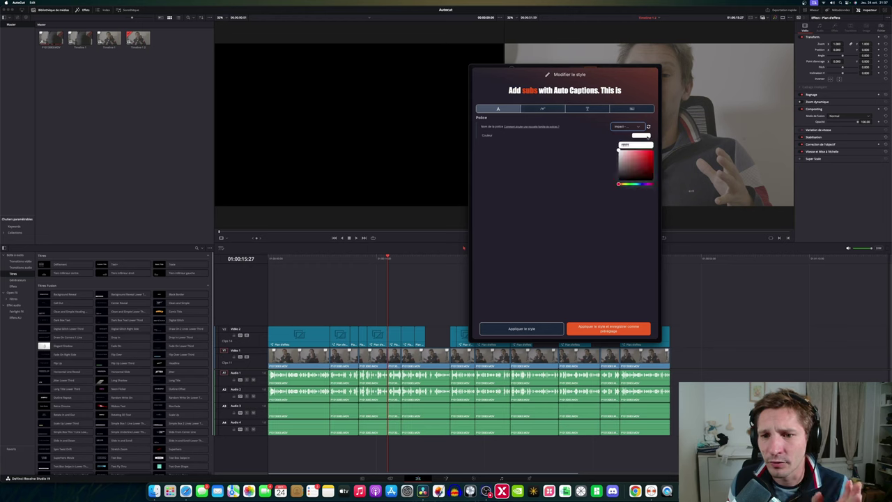
{"action": "left_click", "coordinate": [547, 109]}
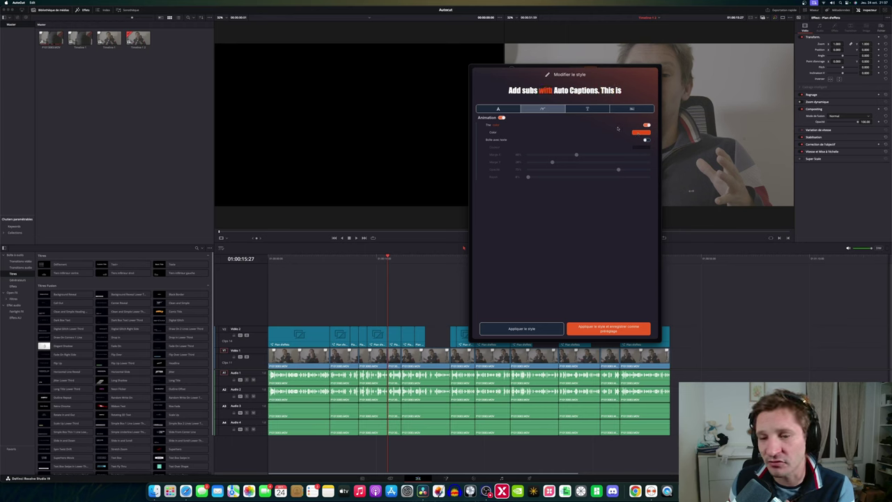
Try the animated word box with 25% corner radius, then 0%, full opacity and colours, then disable it.
{"action": "left_click", "coordinate": [648, 140]}
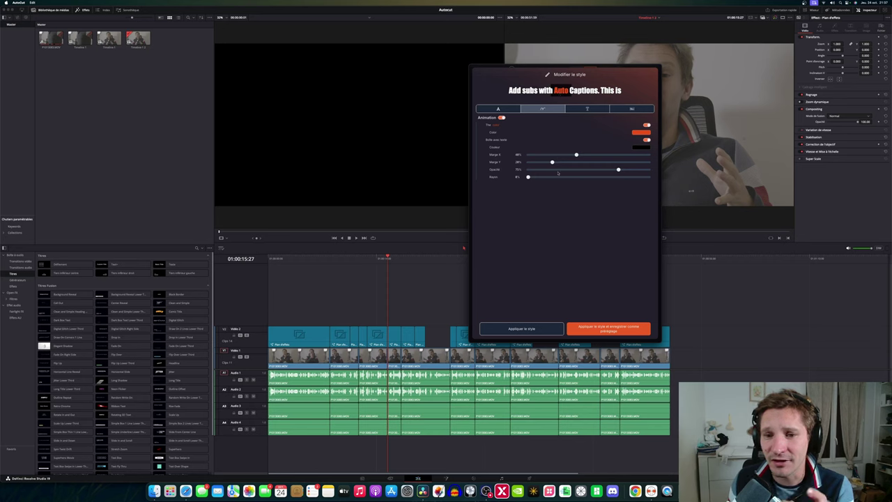
{"action": "left_click_drag", "start_coordinate": [528, 177], "coordinate": [575, 177]}
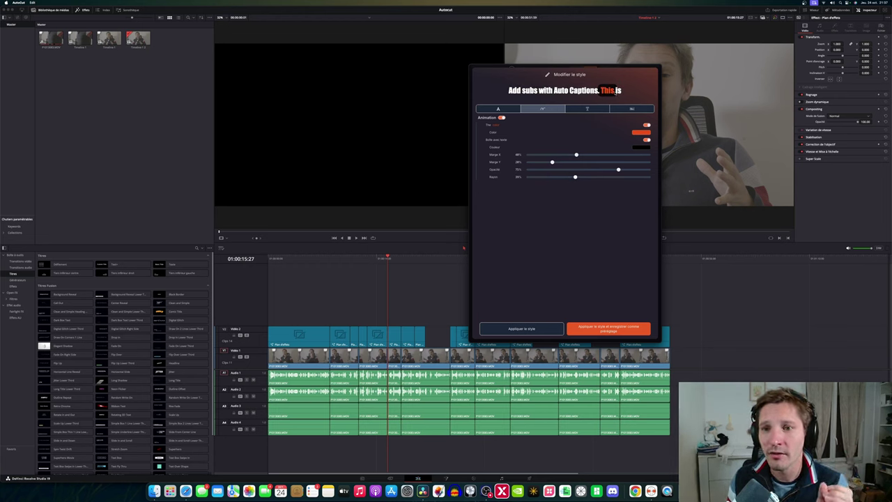
{"action": "left_click_drag", "start_coordinate": [576, 177], "coordinate": [528, 177]}
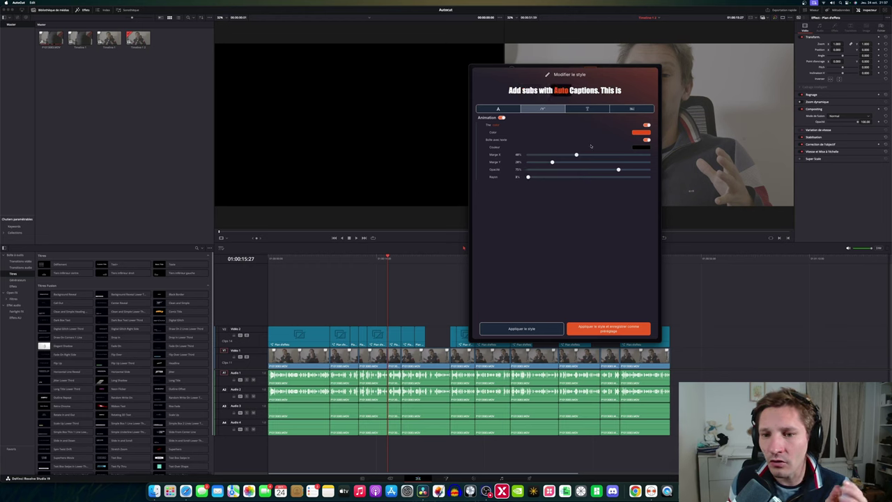
{"action": "mouse_move", "coordinate": [618, 170]}
{"action": "left_mouse_down"}
{"action": "mouse_move", "coordinate": [669, 170]}
{"action": "mouse_move", "coordinate": [556, 171]}
{"action": "mouse_move", "coordinate": [611, 170]}
{"action": "left_mouse_up"}
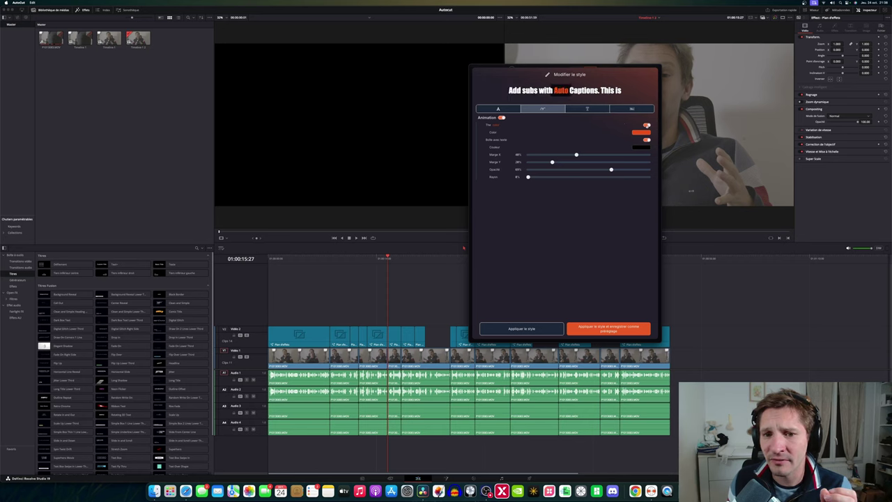
{"action": "left_click", "coordinate": [641, 132]}
{"action": "left_click", "coordinate": [646, 139]}
{"action": "left_click", "coordinate": [587, 108]}
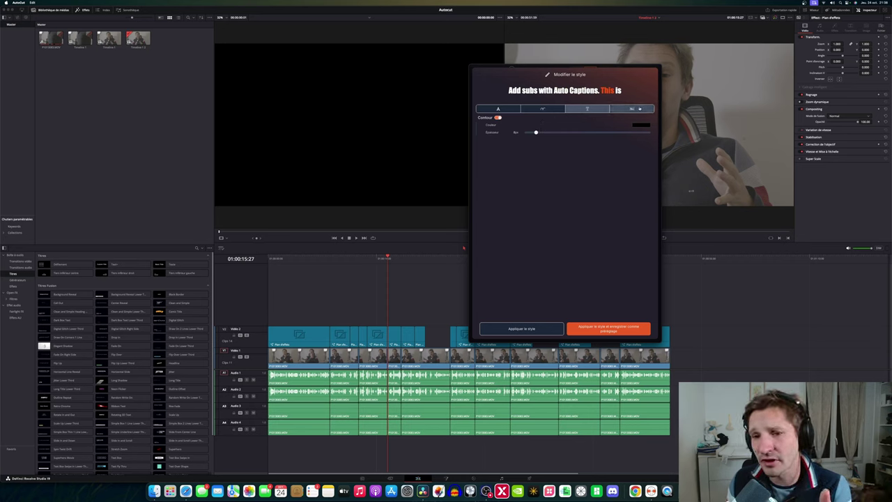
Test a caption background box with its colour and corner radius, disable it, and apply the style.
{"action": "left_click", "coordinate": [637, 108]}
{"action": "left_click", "coordinate": [508, 117]}
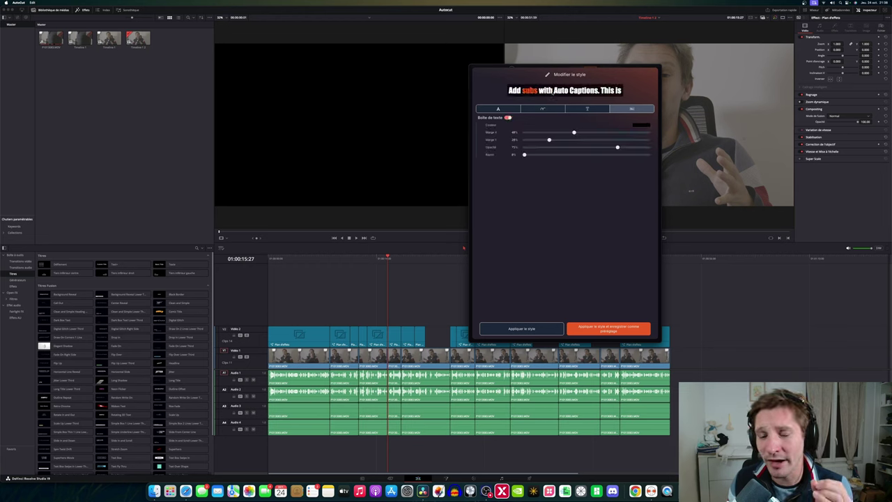
{"action": "left_click", "coordinate": [641, 125]}
{"action": "left_click", "coordinate": [535, 153]}
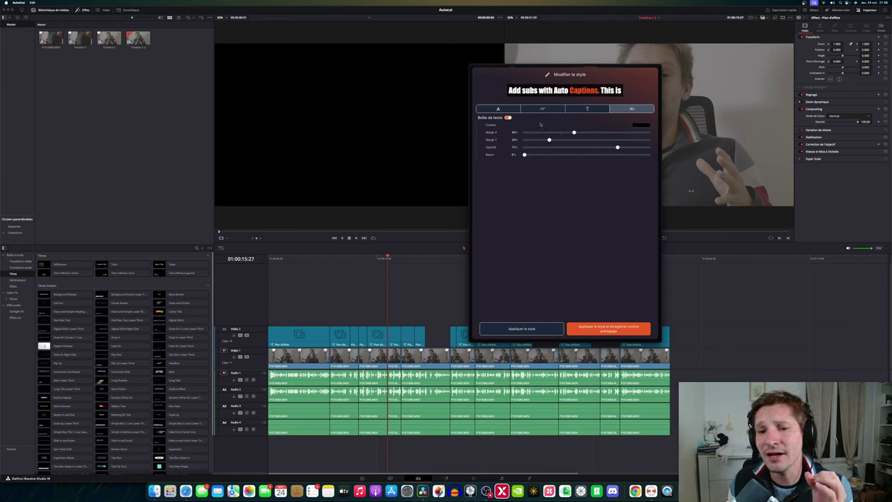
{"action": "mouse_move", "coordinate": [524, 154]}
{"action": "left_mouse_down"}
{"action": "mouse_move", "coordinate": [610, 154]}
{"action": "mouse_move", "coordinate": [524, 154]}
{"action": "left_mouse_up"}
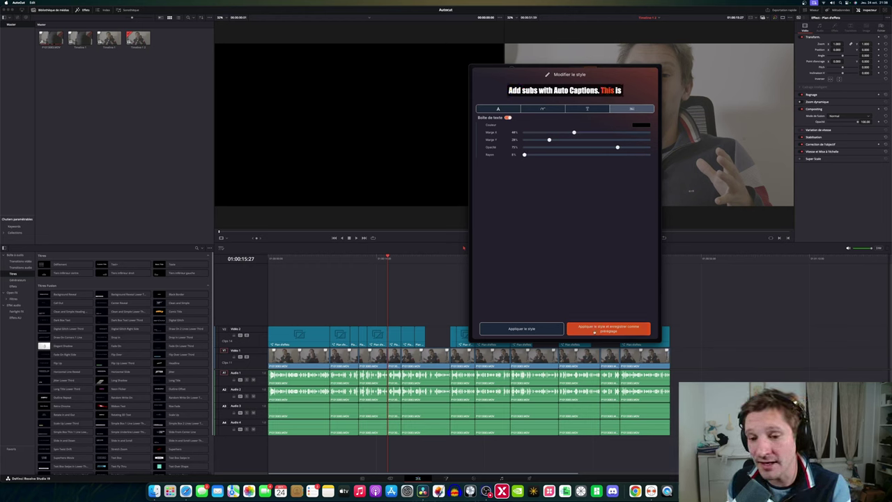
{"action": "left_click", "coordinate": [508, 117]}
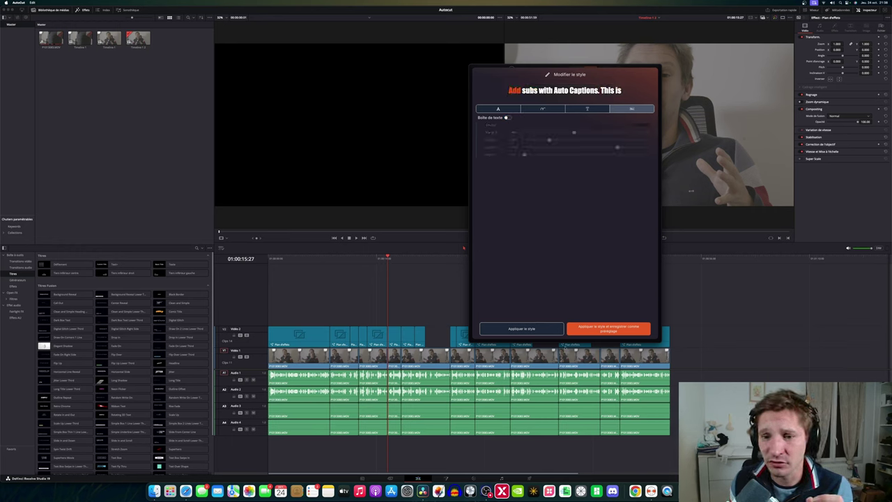
{"action": "left_click", "coordinate": [543, 327]}
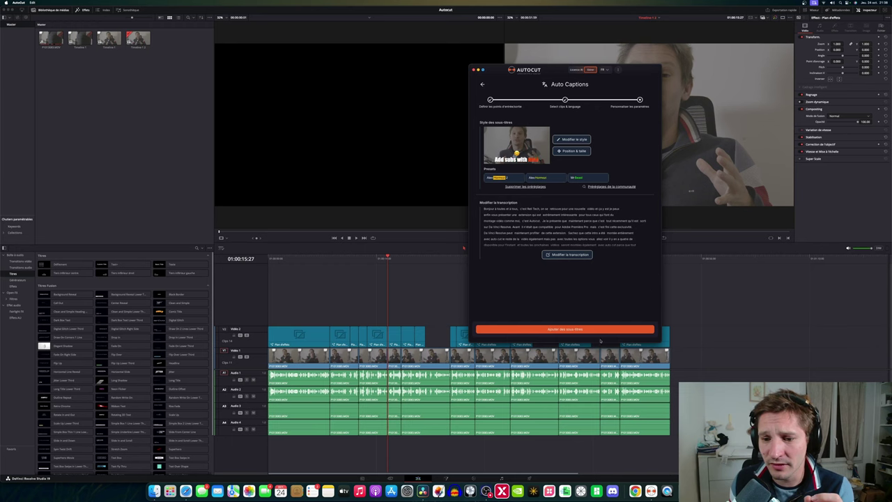
Delete 'Tech' from the second caption line and retype another word as 'Resolvee'.
{"action": "left_click", "coordinate": [566, 255]}
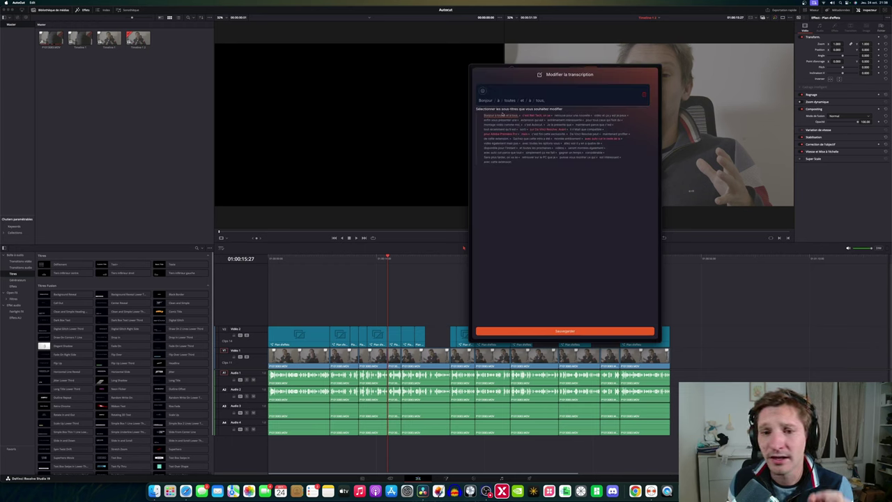
{"action": "left_click", "coordinate": [538, 116]}
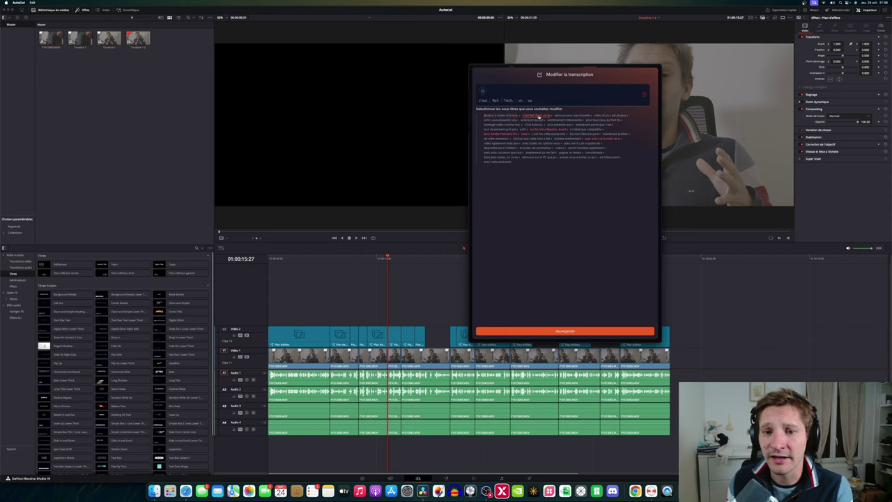
{"action": "left_click", "coordinate": [508, 101]}
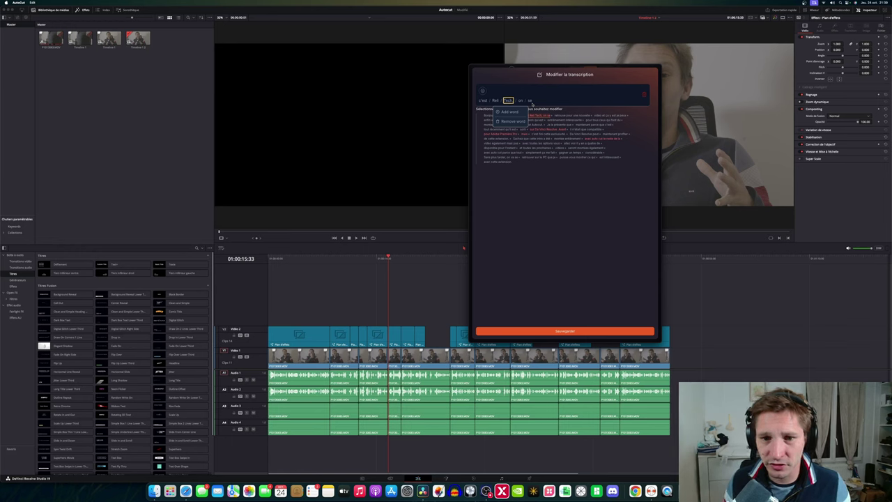
{"action": "key", "text": "BackSpace"}
{"action": "key", "text": "BackSpace"}
{"action": "key", "text": "BackSpace"}
{"action": "key", "text": "BackSpace"}
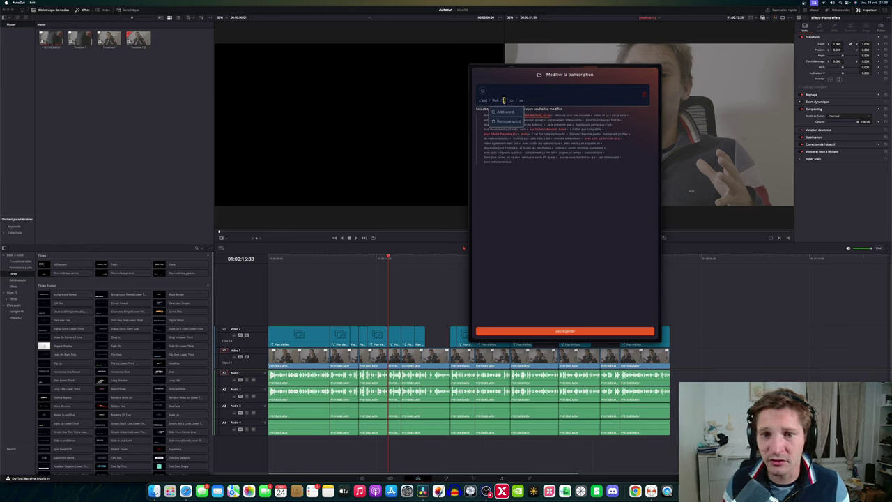
{"action": "left_click", "coordinate": [505, 122]}
{"action": "left_click", "coordinate": [495, 101]}
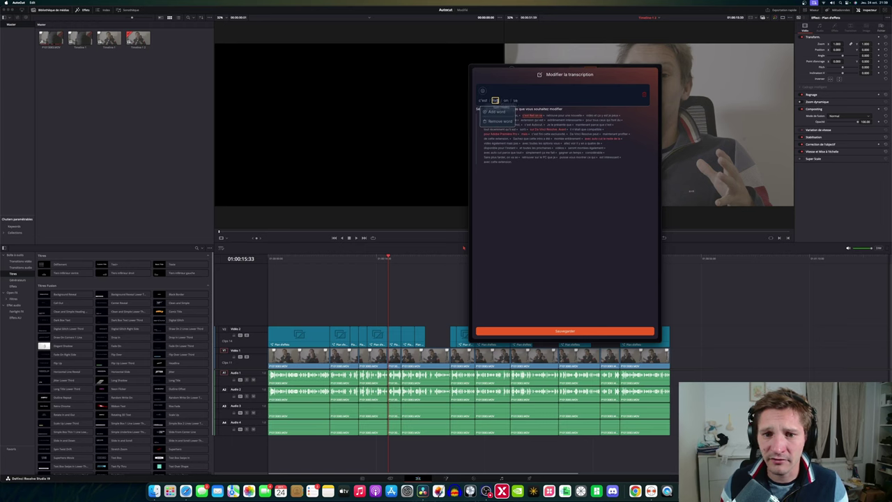
{"action": "type", "text": "Resolve"}
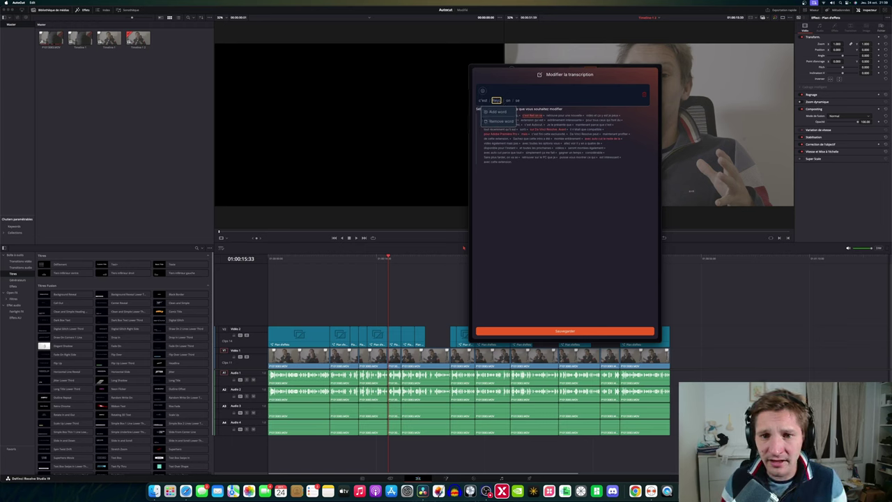
{"action": "type", "text": "e"}
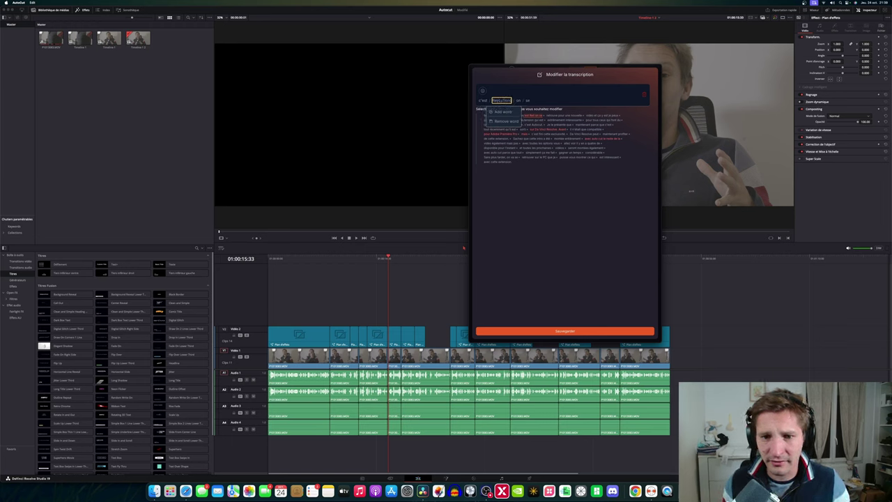
{"action": "key", "text": "Return"}
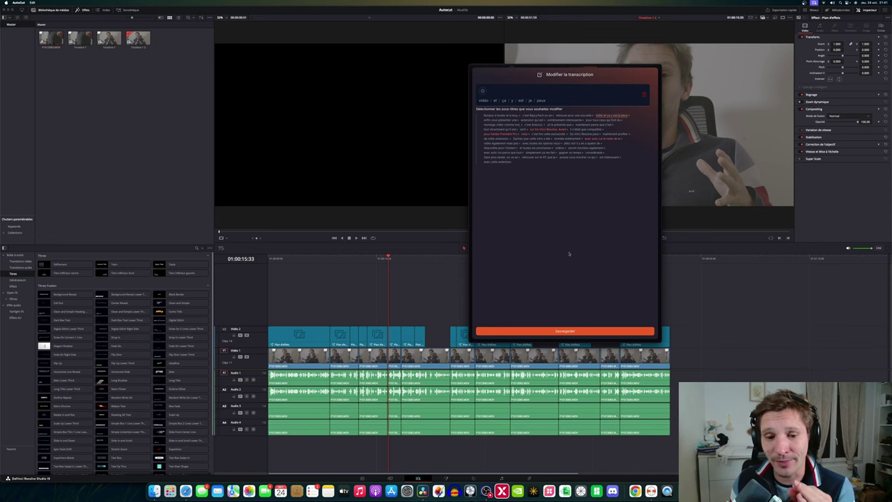
Save the edited transcript.
{"action": "left_click", "coordinate": [567, 331]}
Save the transcript, dismiss the bug report form, and add the captions to the timeline.
{"action": "left_click", "coordinate": [568, 331]}
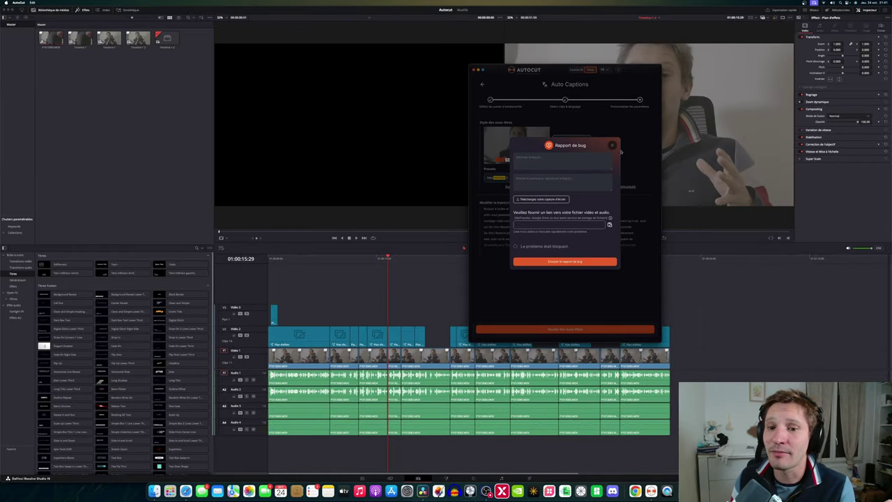
{"action": "left_click", "coordinate": [540, 161]}
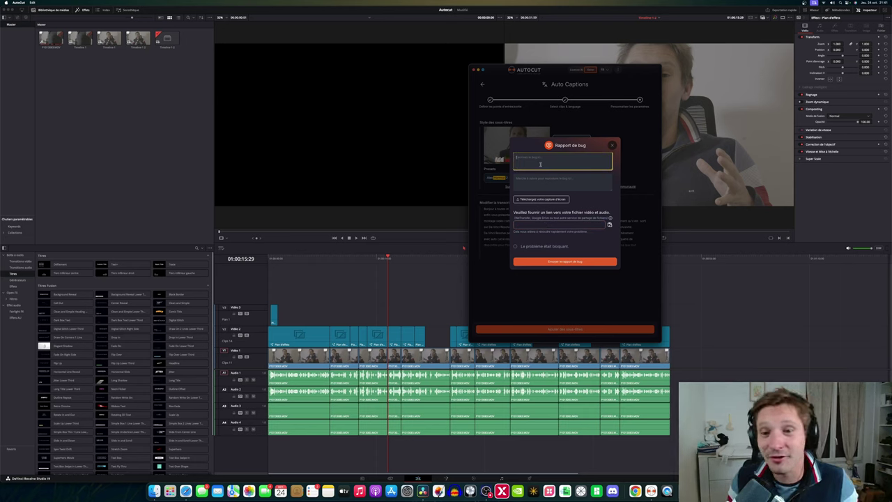
{"action": "key", "text": "Escape"}
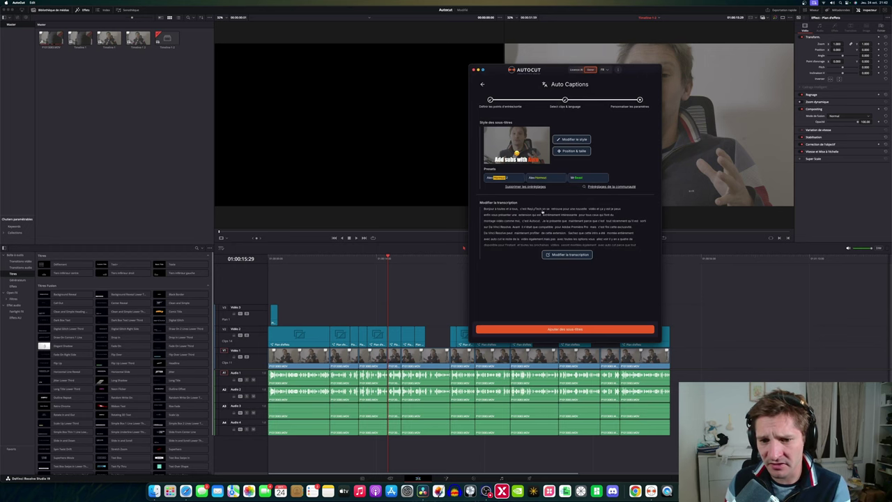
{"action": "left_click", "coordinate": [558, 331]}
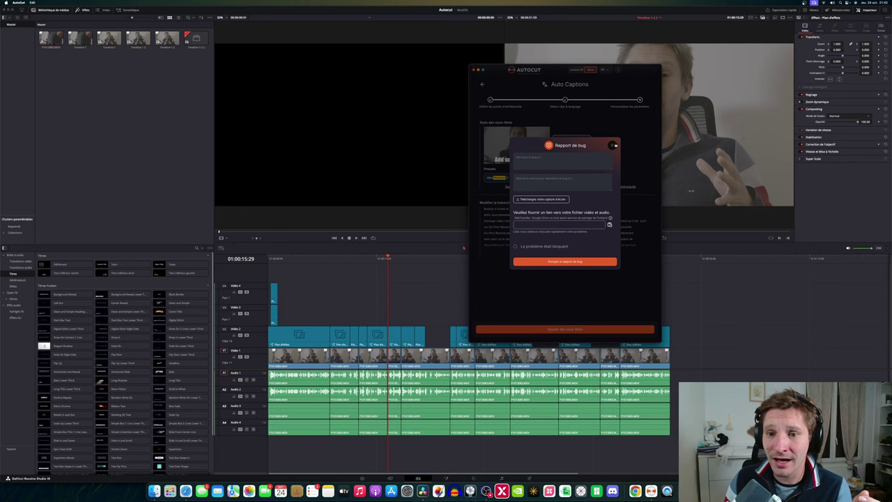
{"action": "left_click", "coordinate": [611, 145]}
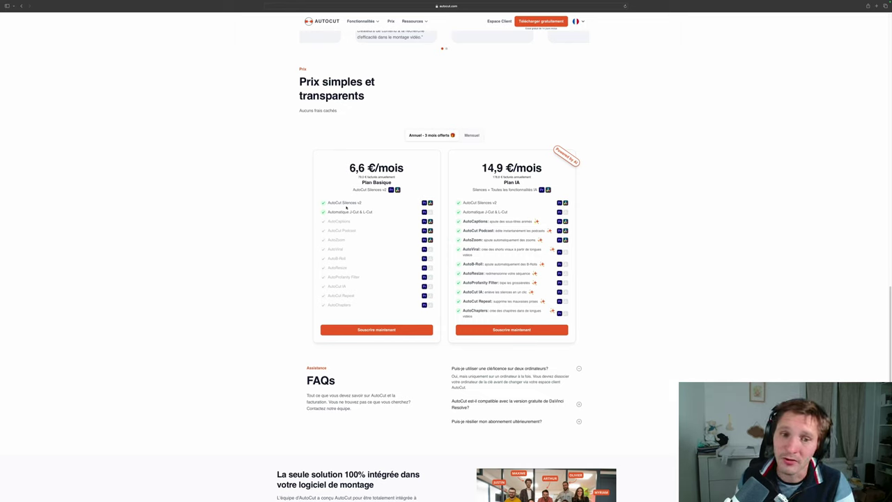
{"action": "right_click", "coordinate": [560, 175]}
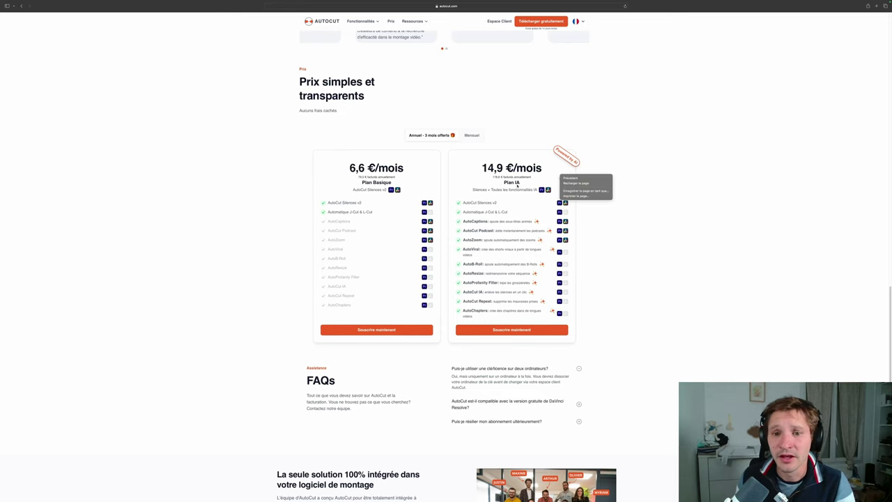
{"action": "left_click", "coordinate": [499, 180]}
{"action": "left_click_drag", "start_coordinate": [502, 178], "coordinate": [517, 182]}
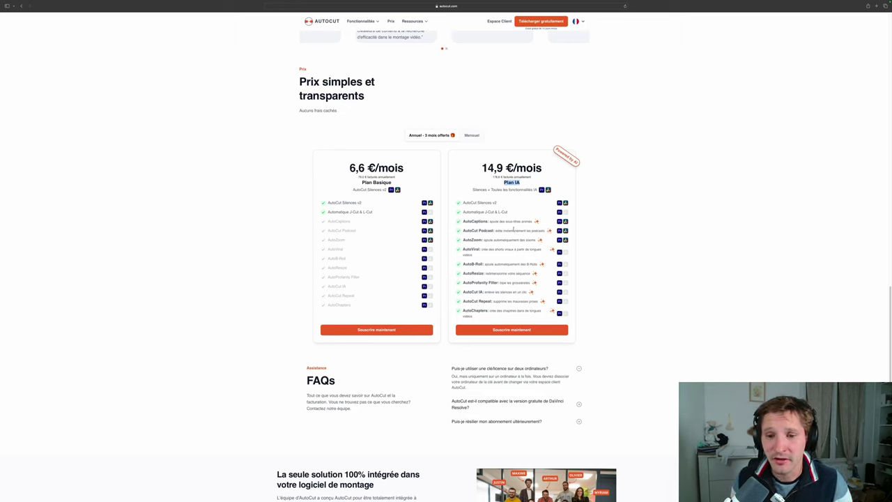
{"action": "left_click_drag", "start_coordinate": [463, 240], "coordinate": [496, 240]}
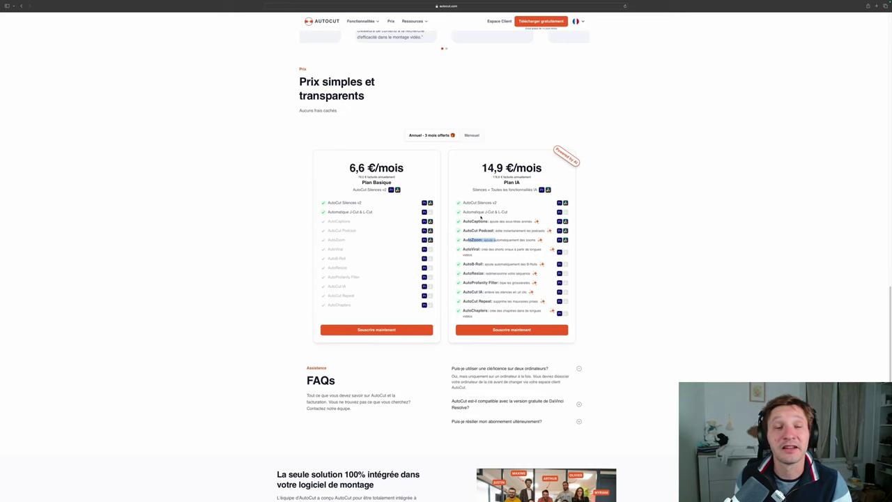
{"action": "left_click_drag", "start_coordinate": [471, 212], "coordinate": [488, 212]}
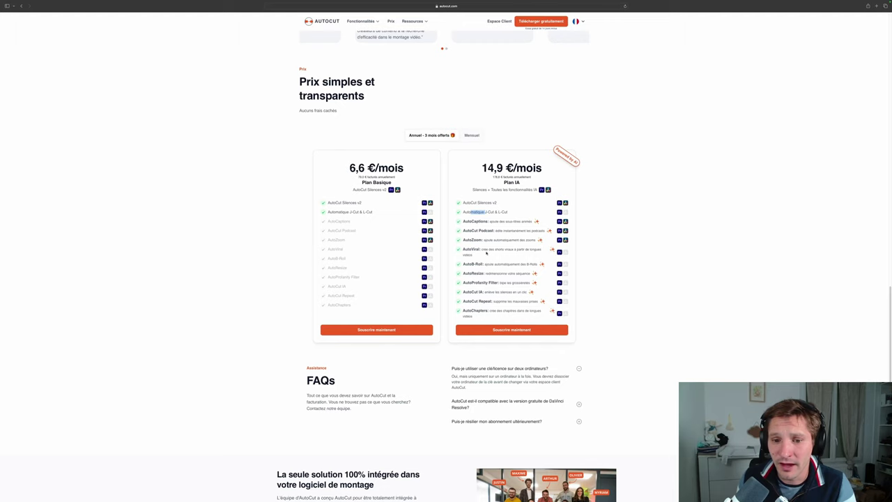
{"action": "left_click_drag", "start_coordinate": [510, 249], "coordinate": [523, 249]}
{"action": "left_click_drag", "start_coordinate": [475, 264], "coordinate": [523, 265]}
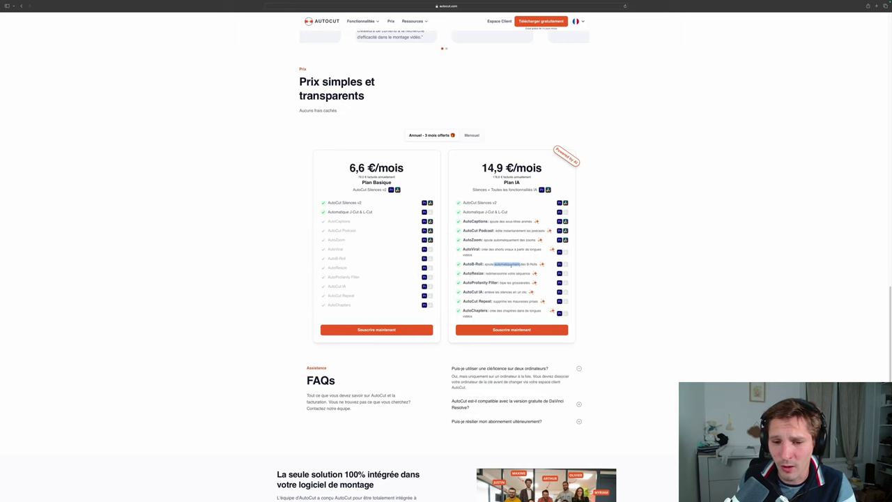
{"action": "left_click", "coordinate": [499, 267]}
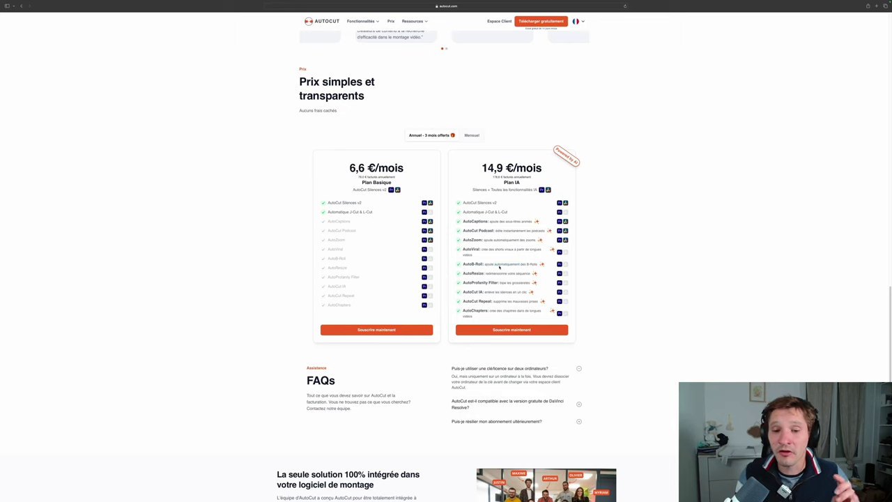
{"action": "left_click_drag", "start_coordinate": [485, 274], "coordinate": [516, 274]}
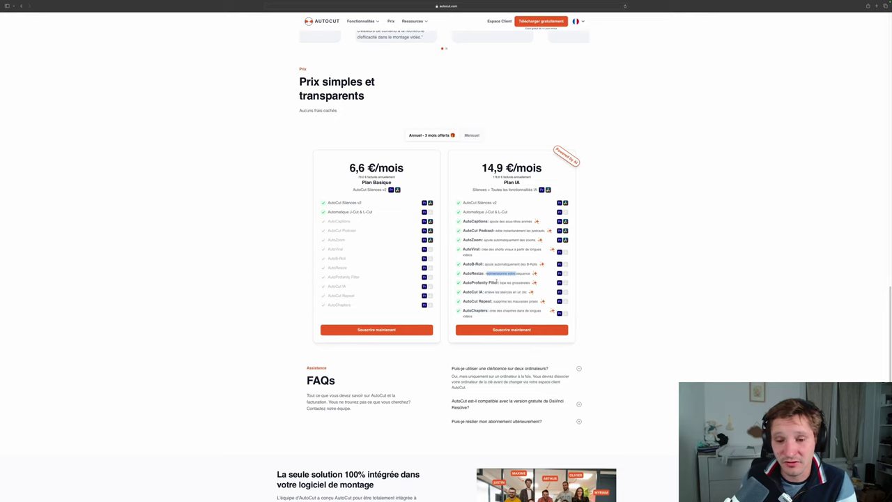
{"action": "left_click", "coordinate": [473, 291]}
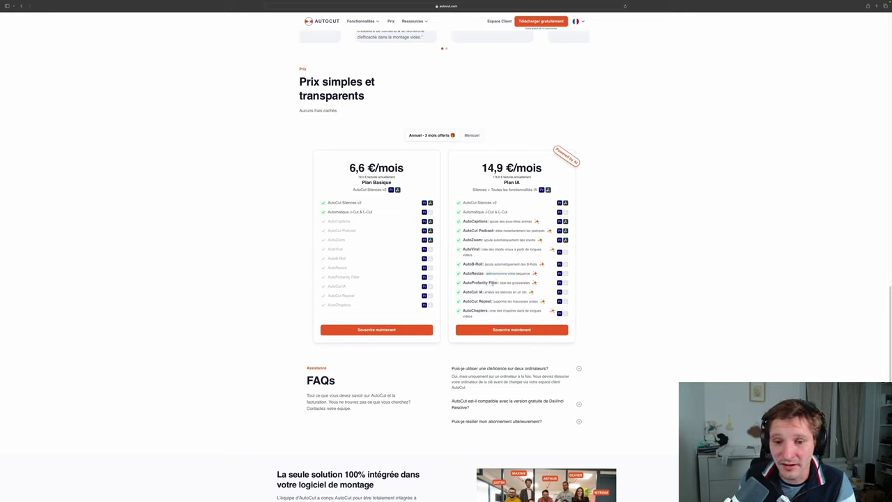
{"action": "double_click", "coordinate": [521, 282]}
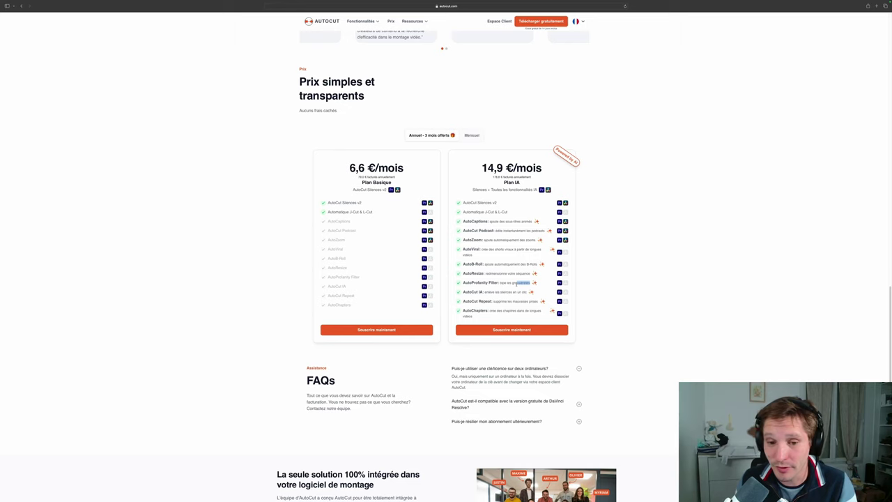
{"action": "triple_click", "coordinate": [474, 292]}
{"action": "left_click", "coordinate": [492, 294]}
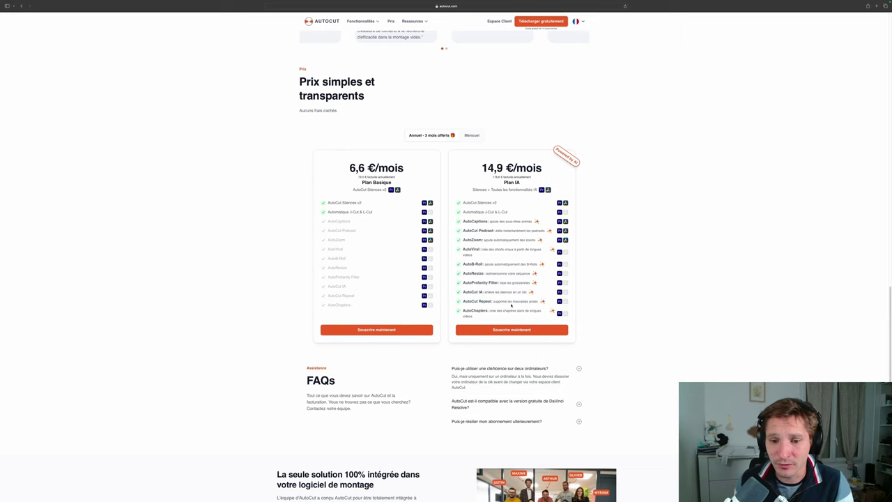
{"action": "left_click_drag", "start_coordinate": [513, 301], "coordinate": [536, 301]}
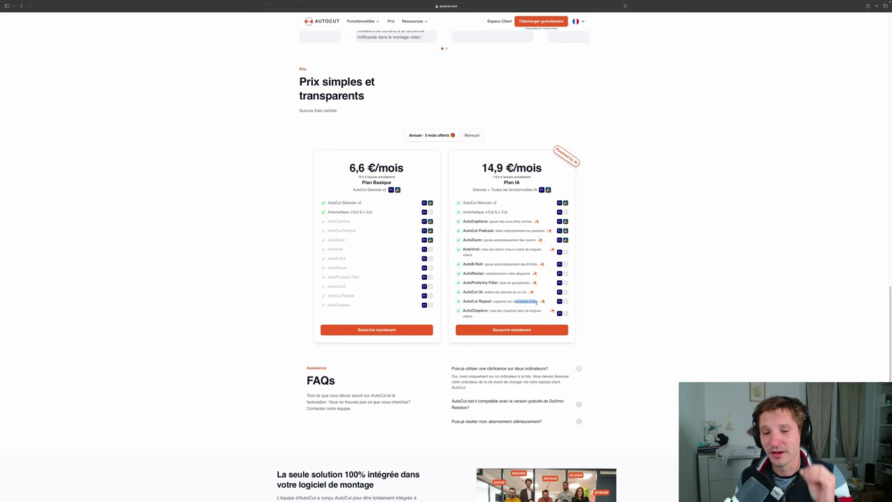
{"action": "left_click", "coordinate": [493, 302]}
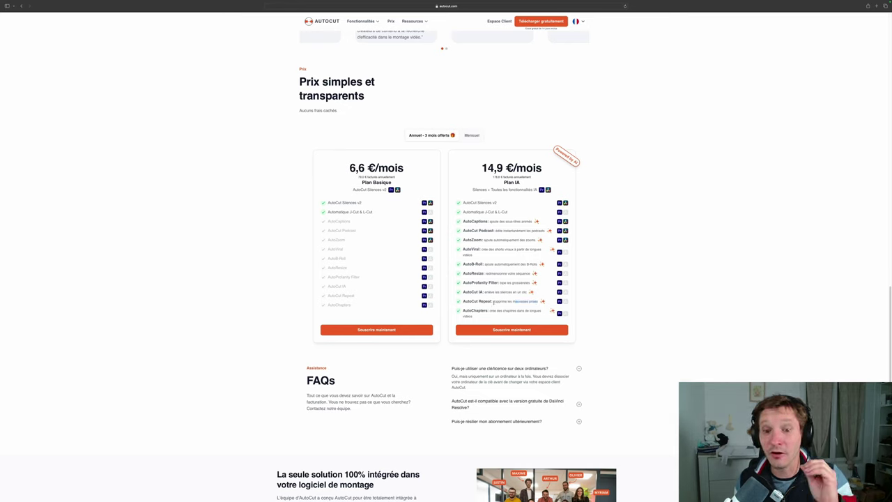
{"action": "left_click_drag", "start_coordinate": [463, 311], "coordinate": [489, 311]}
{"action": "left_click", "coordinate": [495, 312]}
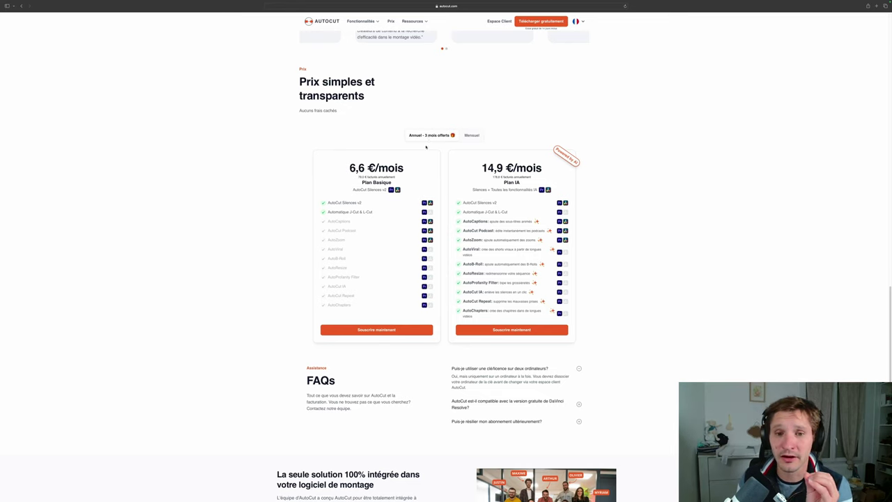
{"action": "left_click_drag", "start_coordinate": [359, 177], "coordinate": [369, 177]}
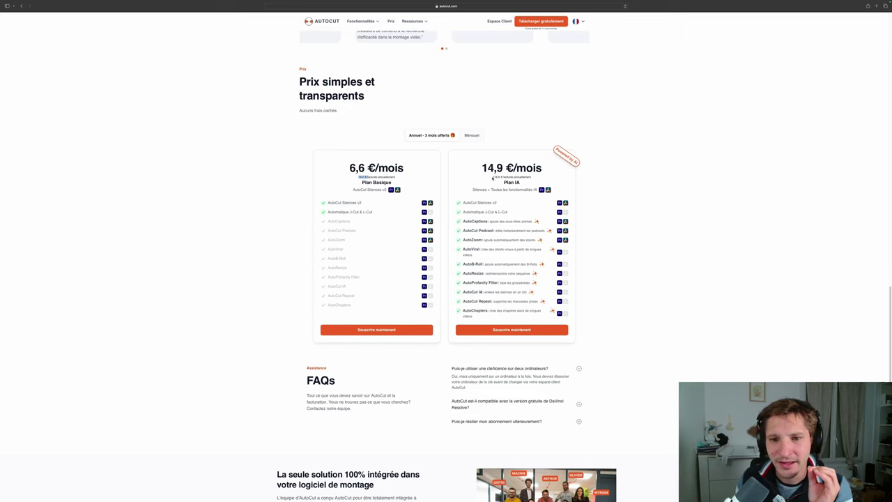
{"action": "left_click_drag", "start_coordinate": [493, 177], "coordinate": [529, 177]}
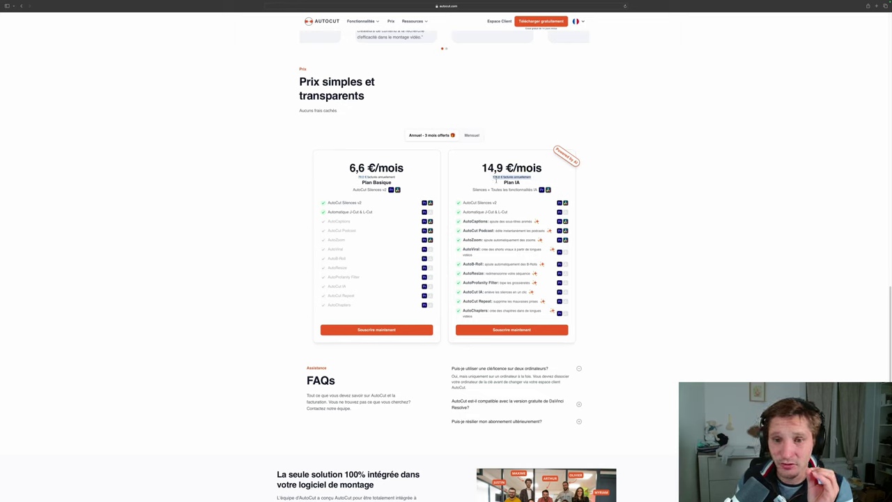
{"action": "left_click", "coordinate": [472, 135]}
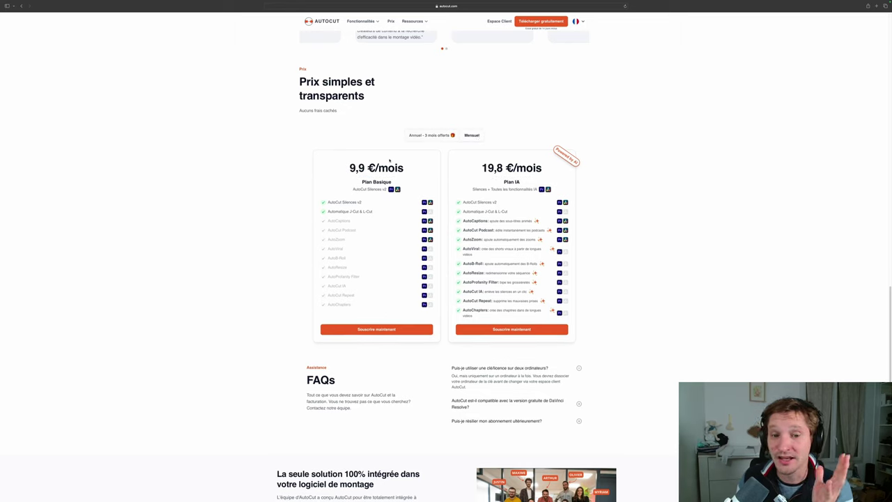
{"action": "left_click_drag", "start_coordinate": [354, 168], "coordinate": [388, 168]}
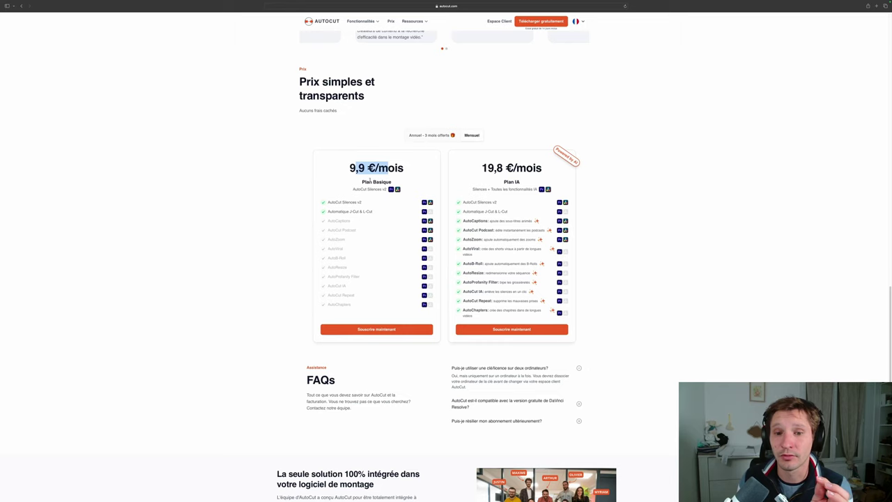
{"action": "left_click", "coordinate": [482, 168]}
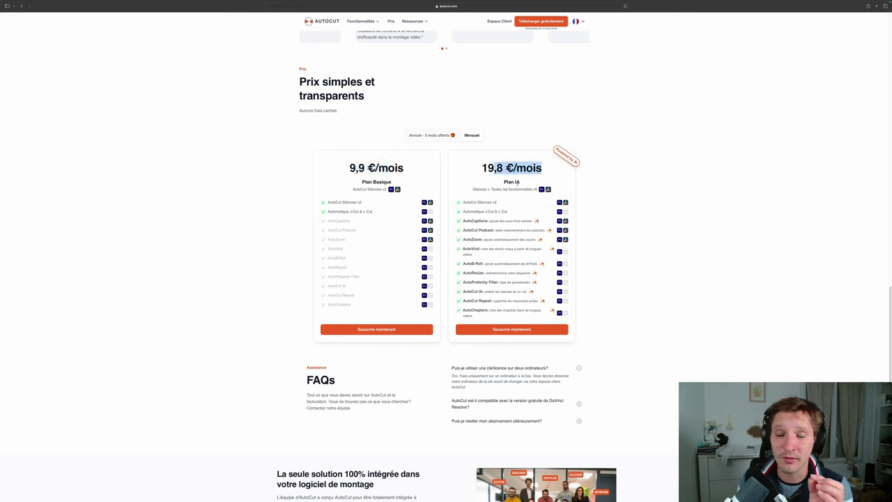
{"action": "left_click", "coordinate": [432, 138]}
{"action": "left_click", "coordinate": [474, 140]}
{"action": "left_click", "coordinate": [437, 137]}
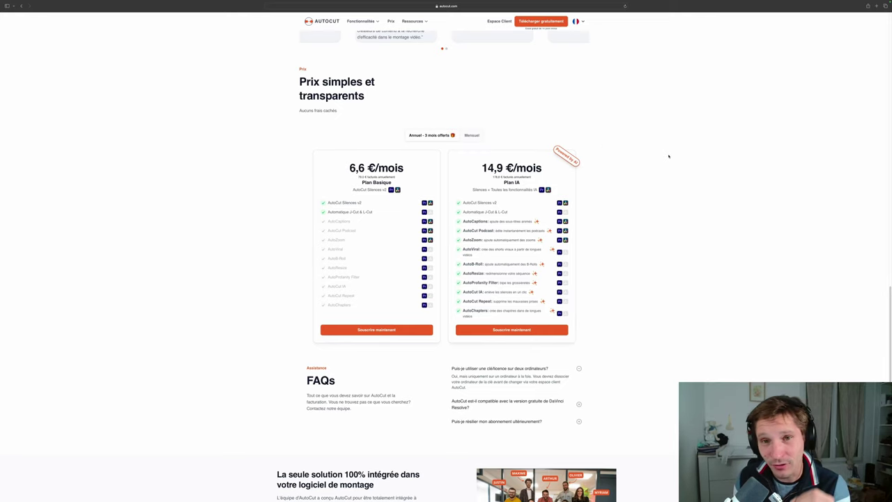
Go to the AutoCut Silences page from the Fonctionnalités menu.
{"action": "scroll", "coordinate": [463, 58], "scroll_direction": "down", "scroll_amount": 1}
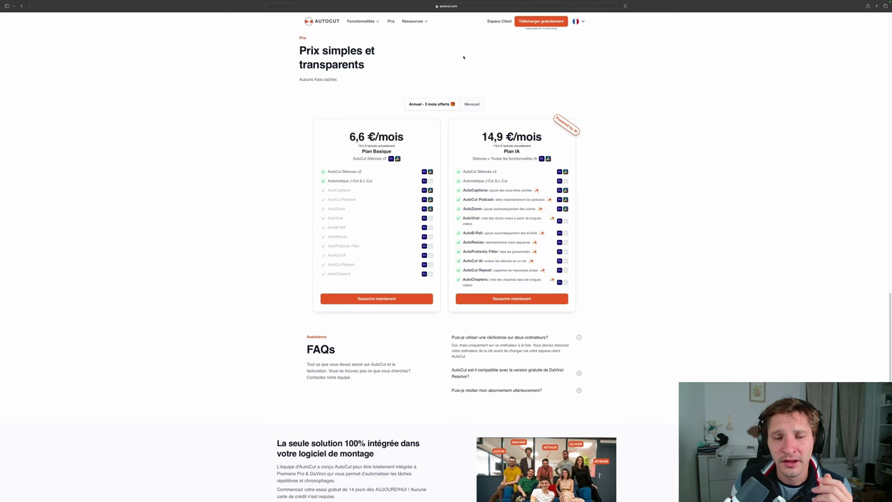
{"action": "mouse_move", "coordinate": [376, 21]}
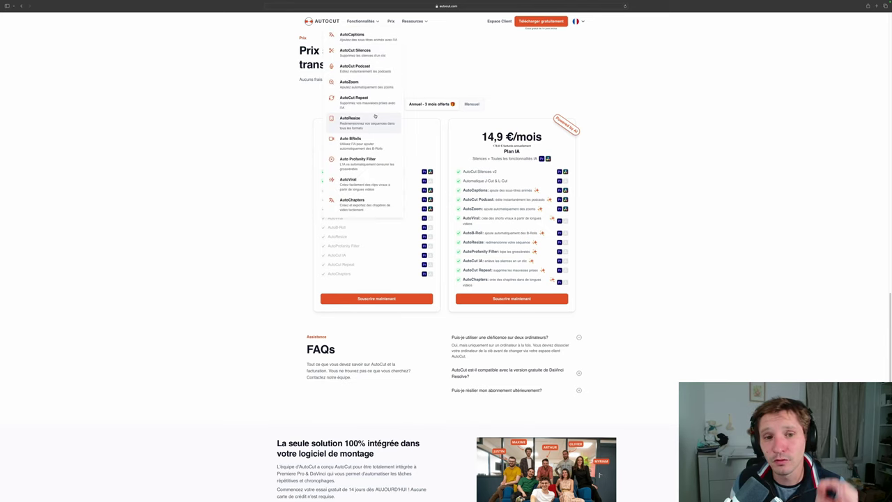
{"action": "left_click", "coordinate": [357, 53]}
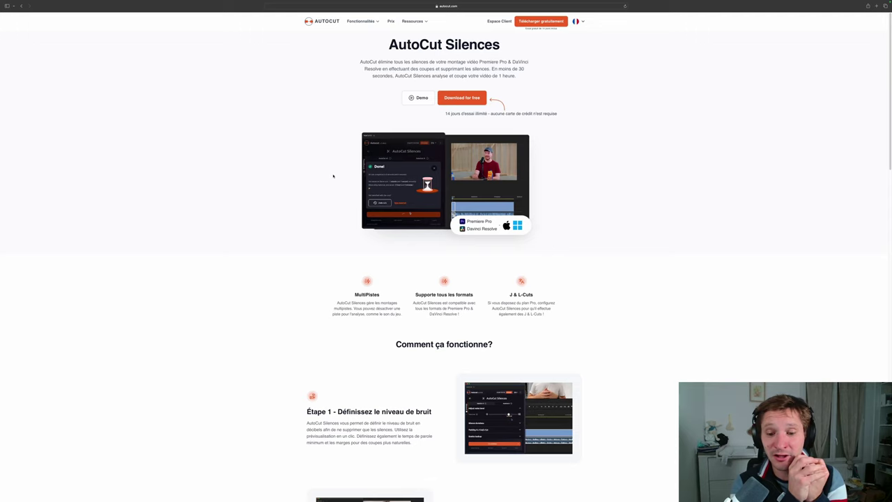